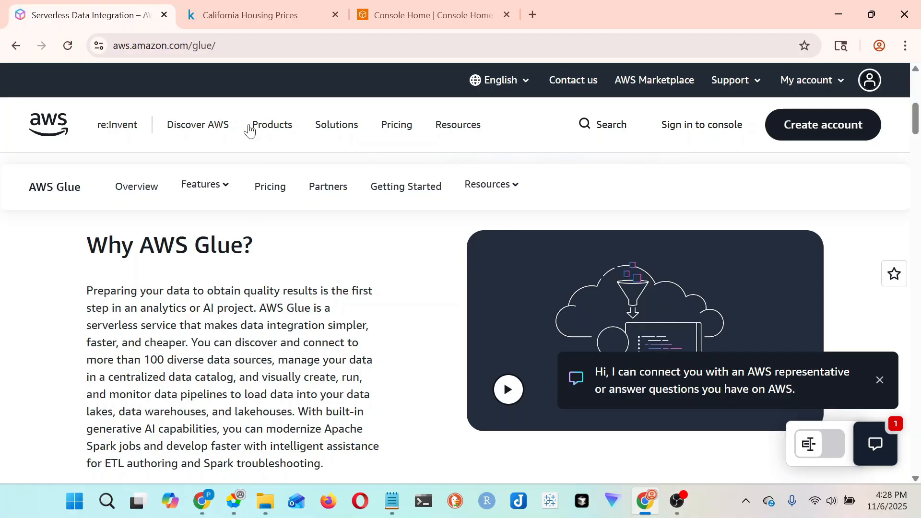
- Look over the California Housing Prices dataset page on Kaggle, including its housing.csv file
left_click(252, 13)
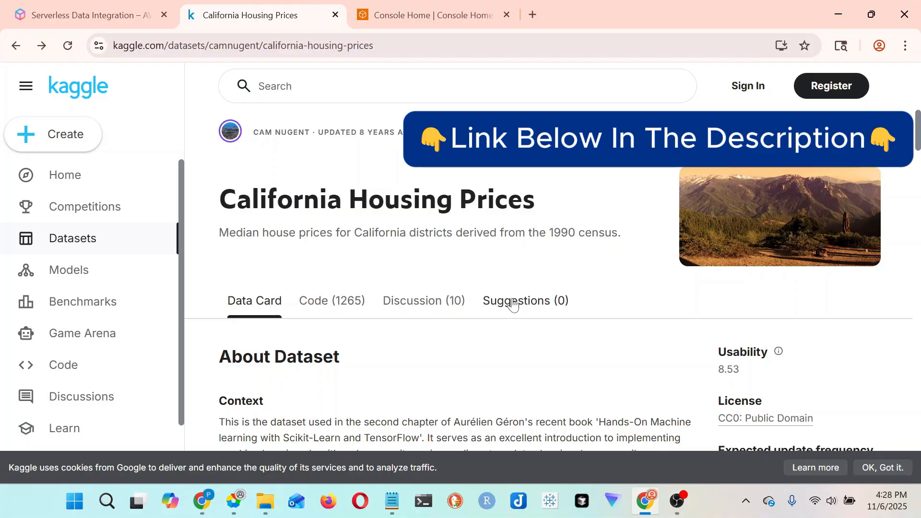
scroll(624, 348, "down", 10)
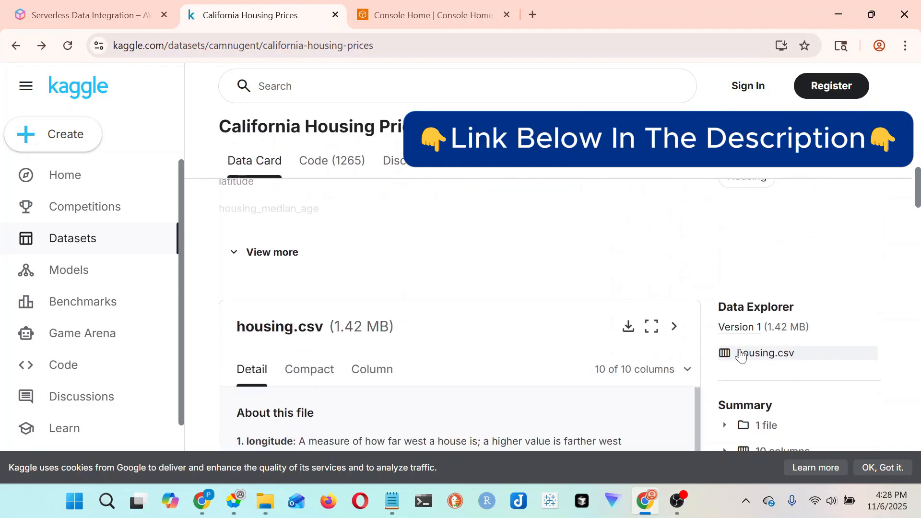
scroll(354, 291, "up", 10)
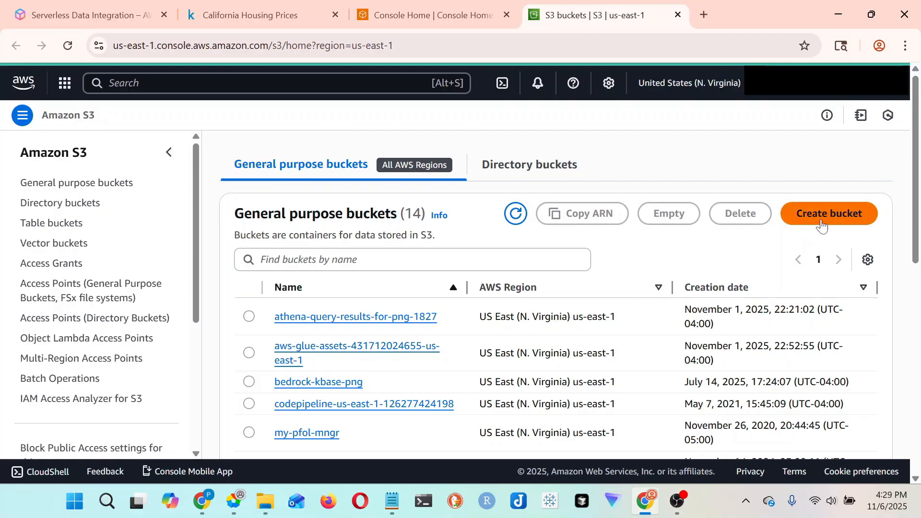
- Open Amazon S3 from the AWS console home in a new browser tab and start creating a bucket
left_click(822, 226)
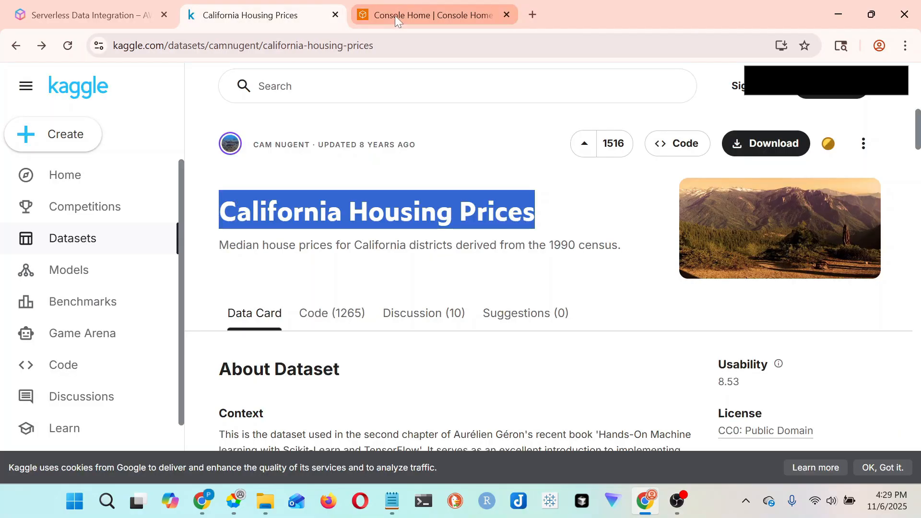
left_click(396, 21)
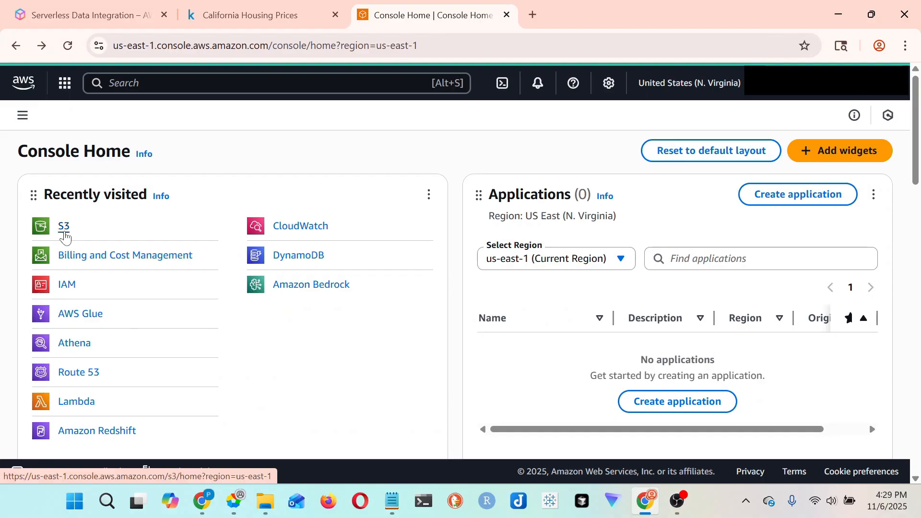
right_click(65, 233)
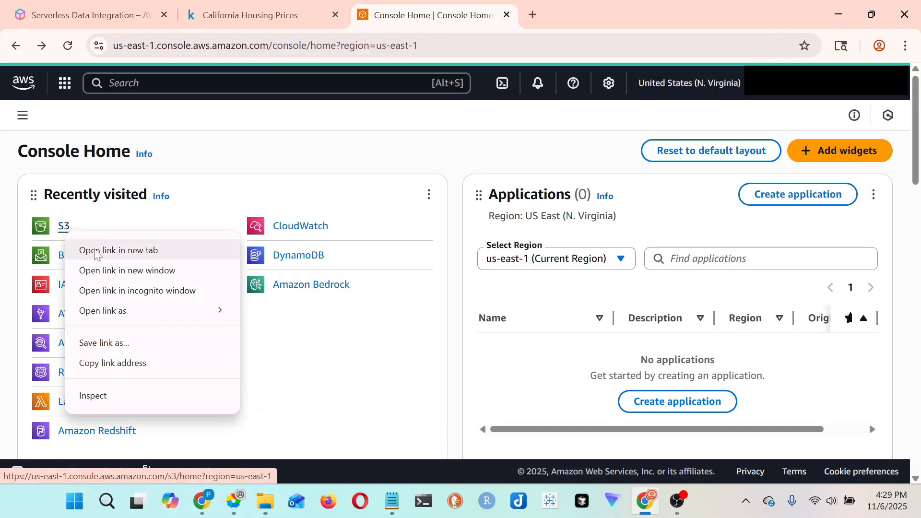
left_click(95, 250)
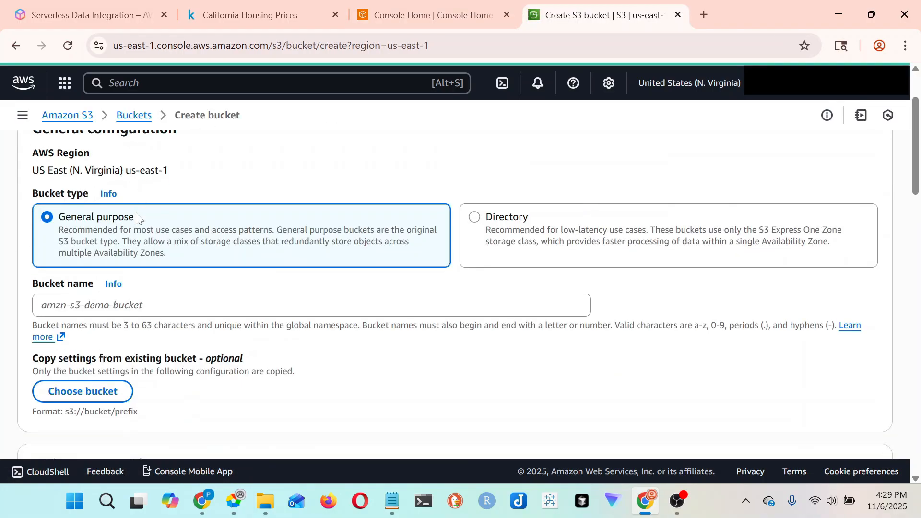
- Name the general purpose bucket aws-glue-demo-bucket-817 and create it with the default settings
scroll(138, 219, "down", 1)
left_click(86, 253)
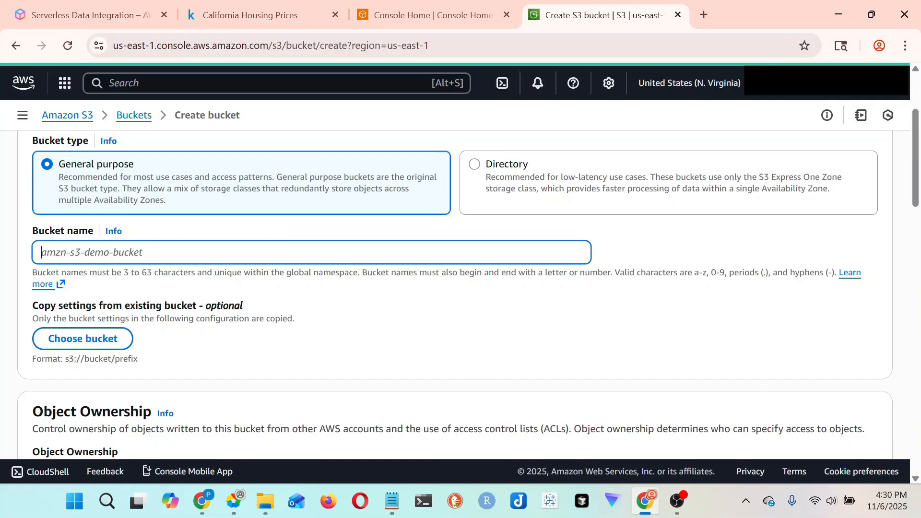
type("aws-glue-demo-bucket-817")
scroll(87, 253, "down", 1)
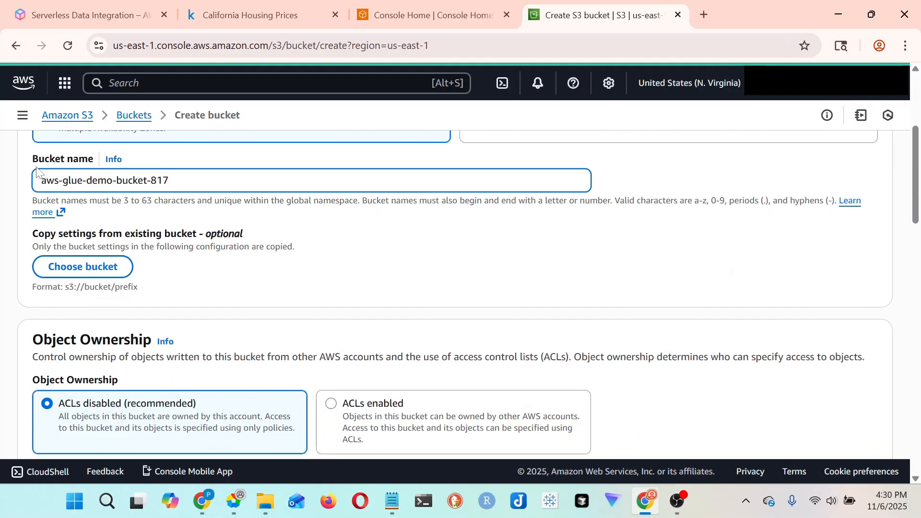
left_click(41, 181)
scroll(115, 238, "down", 6)
scroll(113, 240, "up", 2)
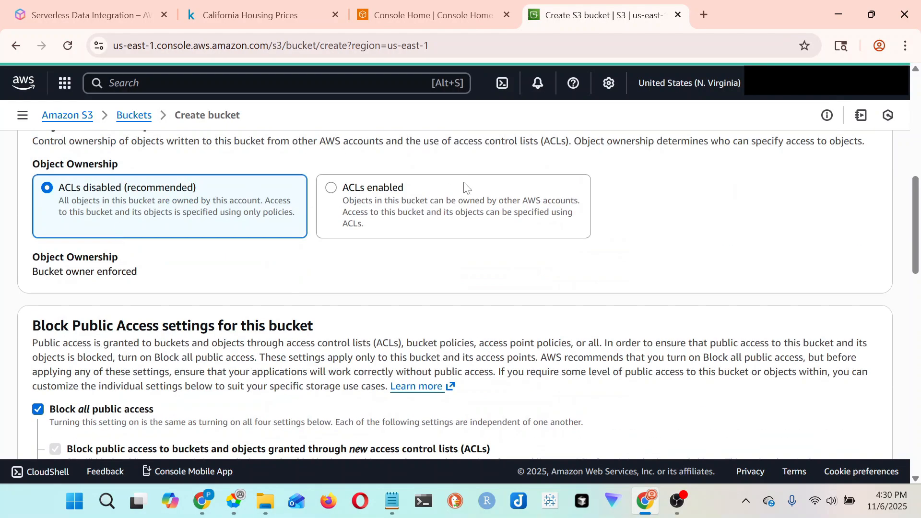
scroll(91, 236, "down", 7)
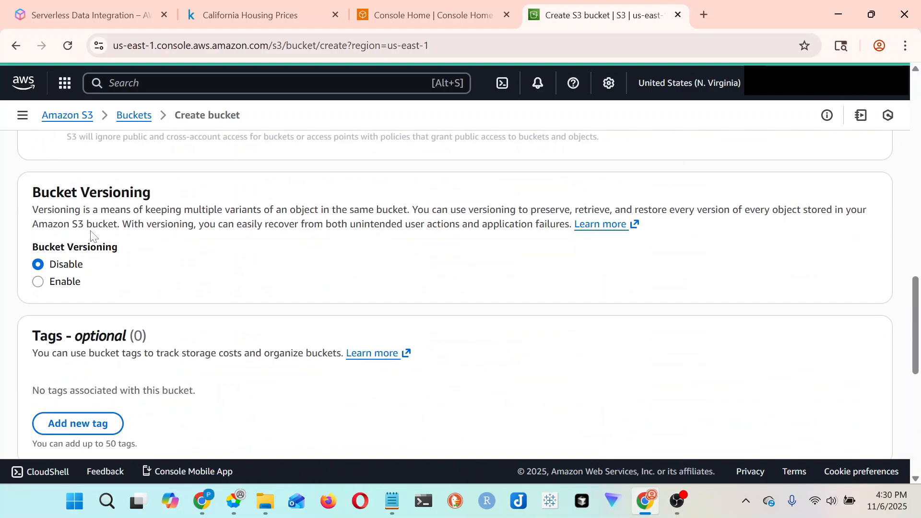
scroll(193, 336, "down", 9)
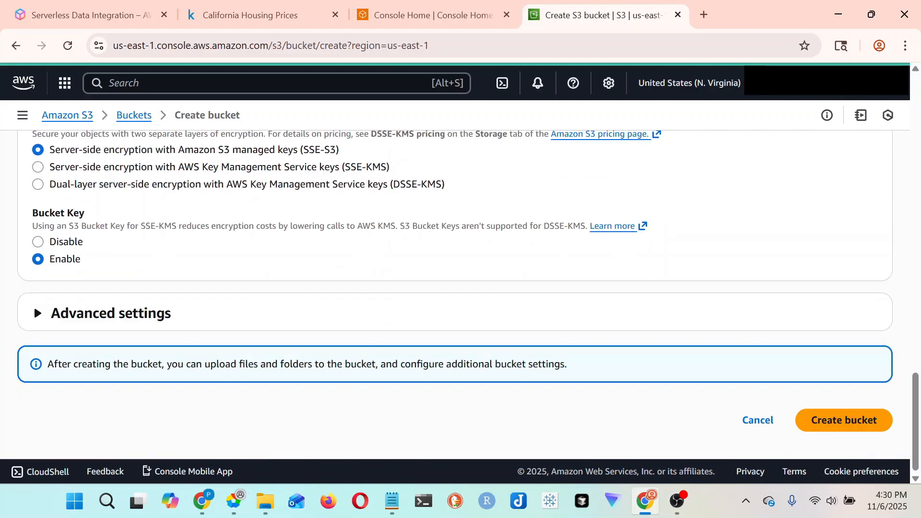
left_click(859, 419)
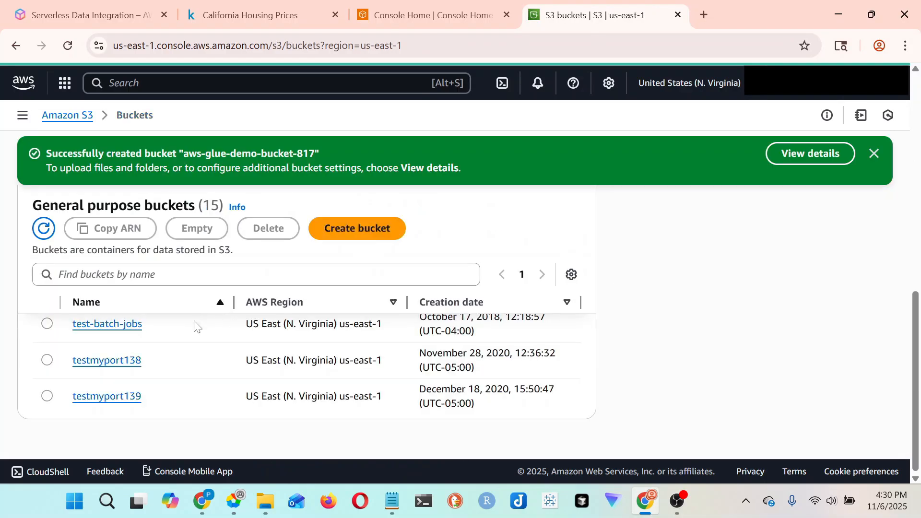
- Find aws-glue-demo-bucket-817 in the list of general purpose buckets and open it
scroll(192, 323, "up", 1)
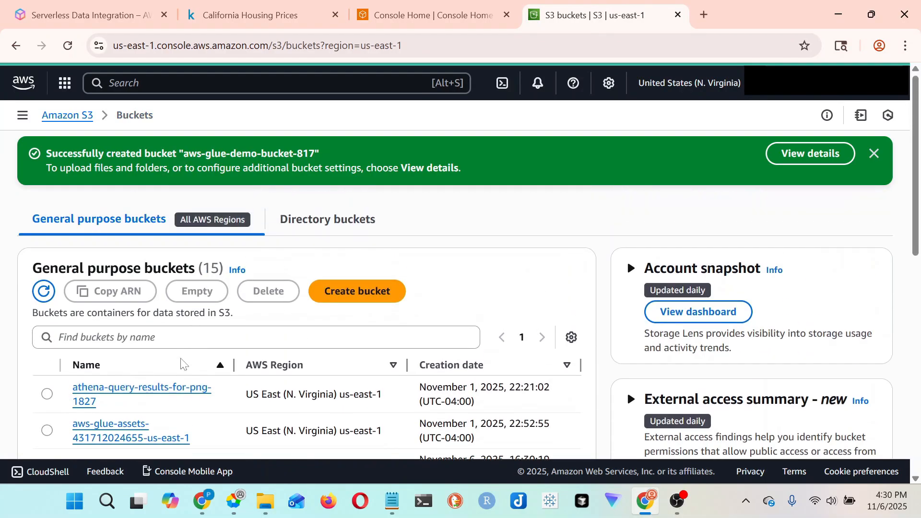
scroll(181, 360, "down", 1)
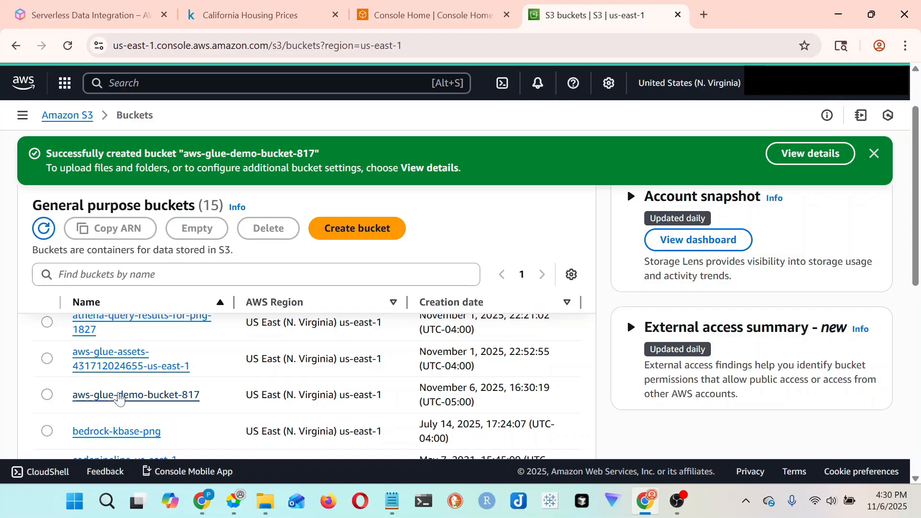
left_click(123, 396)
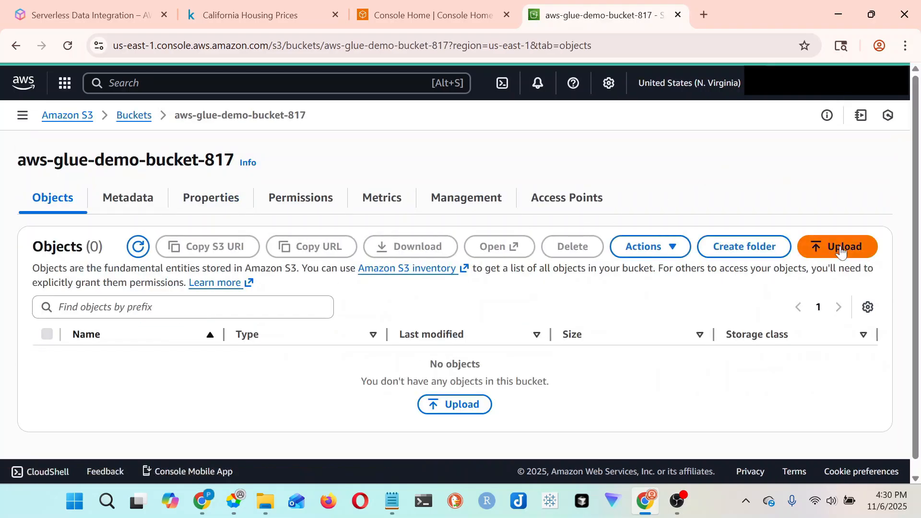
- Upload the housing CSV file from the glue-data folder to the bucket and dismiss the upload notification
left_click(838, 247)
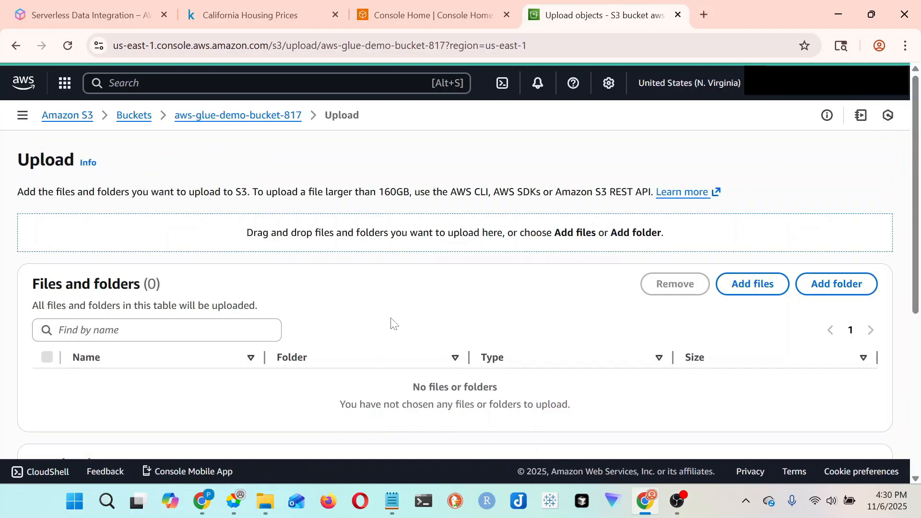
left_click(754, 284)
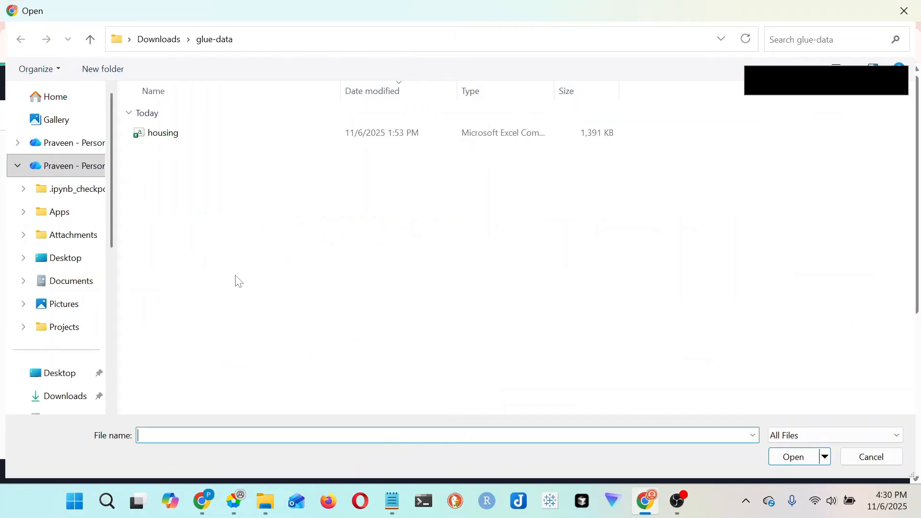
left_click(163, 134)
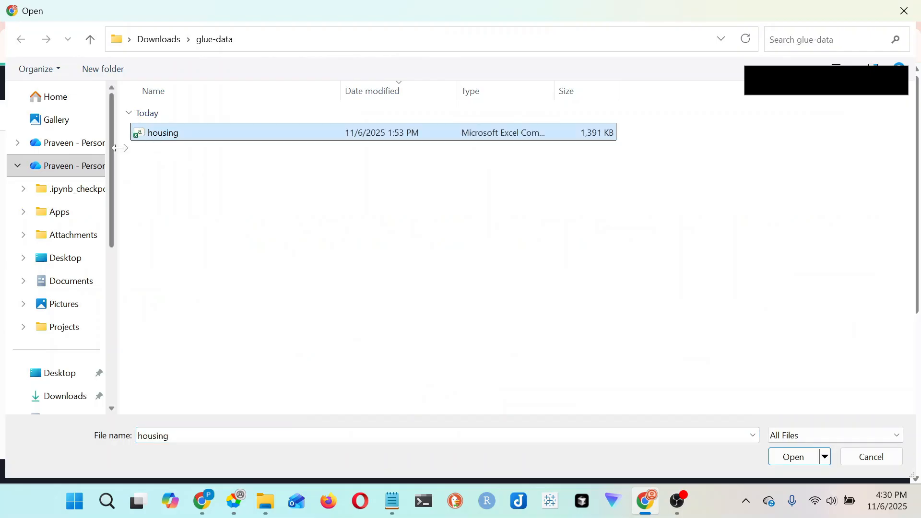
left_click(794, 457)
scroll(741, 329, "down", 5)
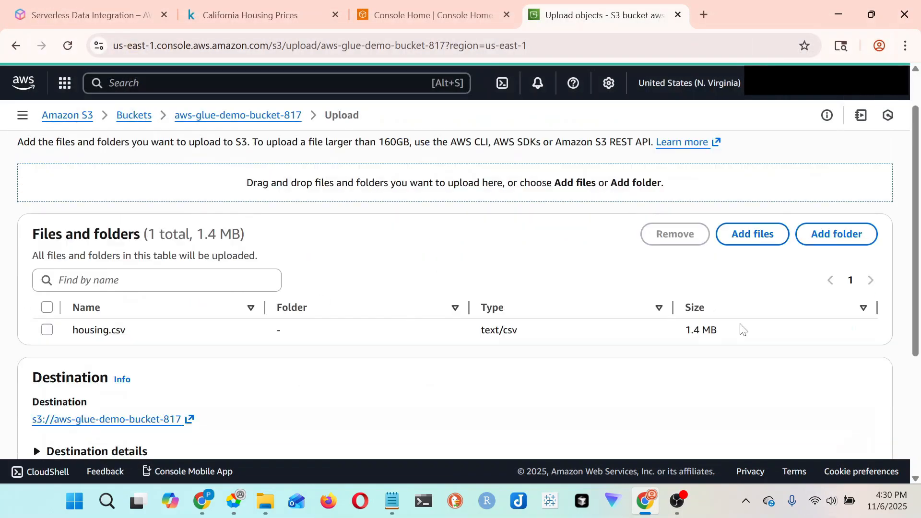
left_click(856, 420)
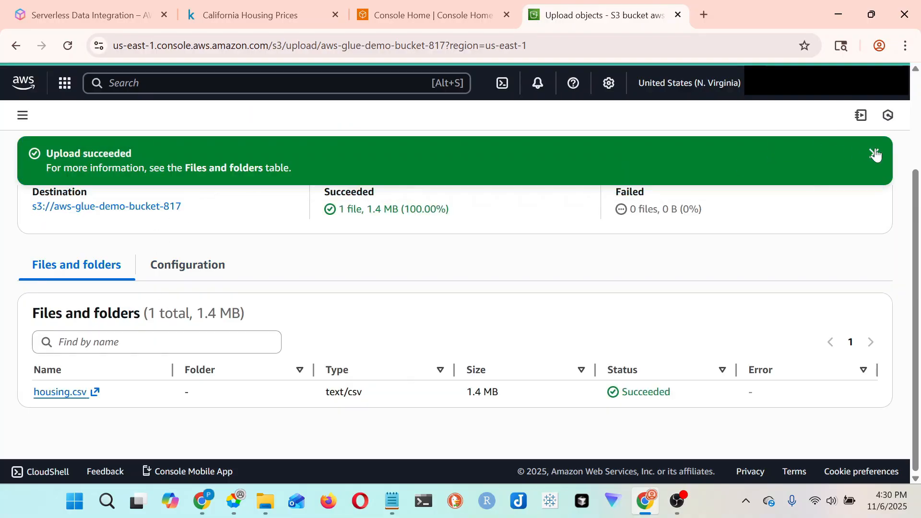
left_click(875, 153)
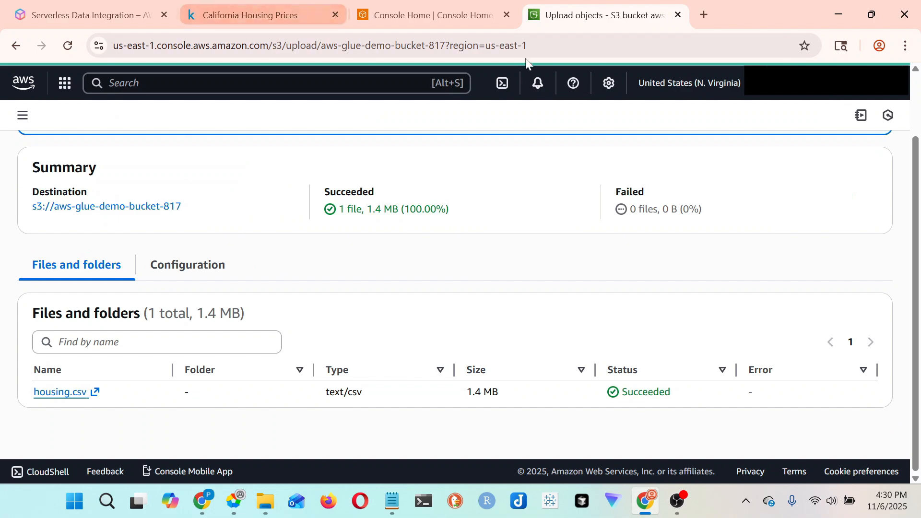
- Return to the AWS console home, search the services for "glue" and open AWS Glue
left_click(443, 18)
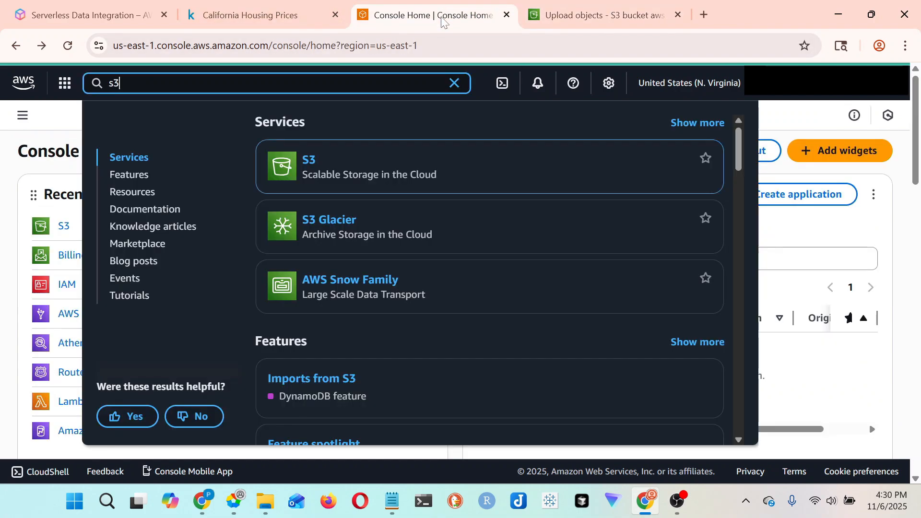
left_click(787, 112)
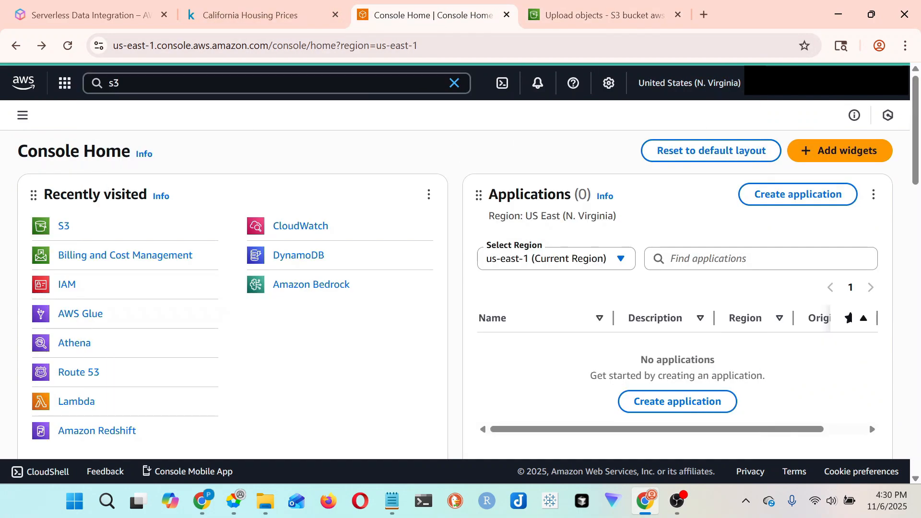
key("alt+s")
key("BackSpace")
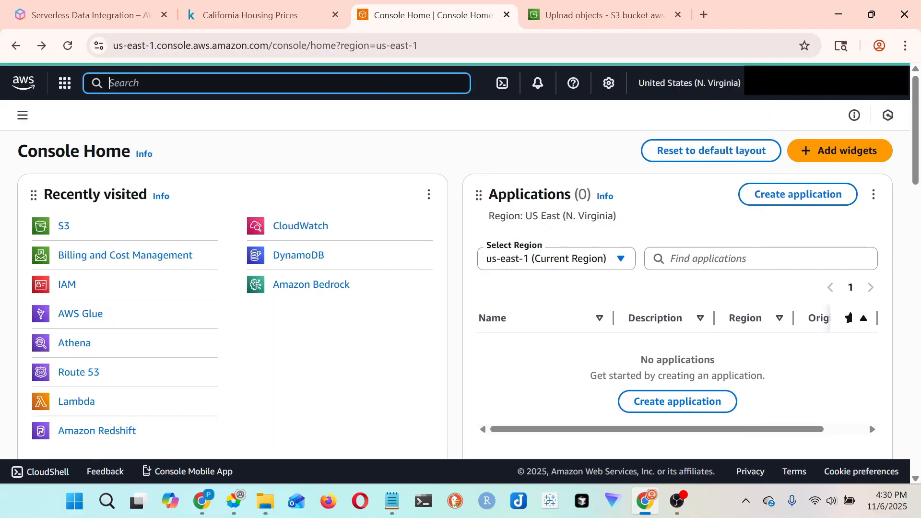
type("glue")
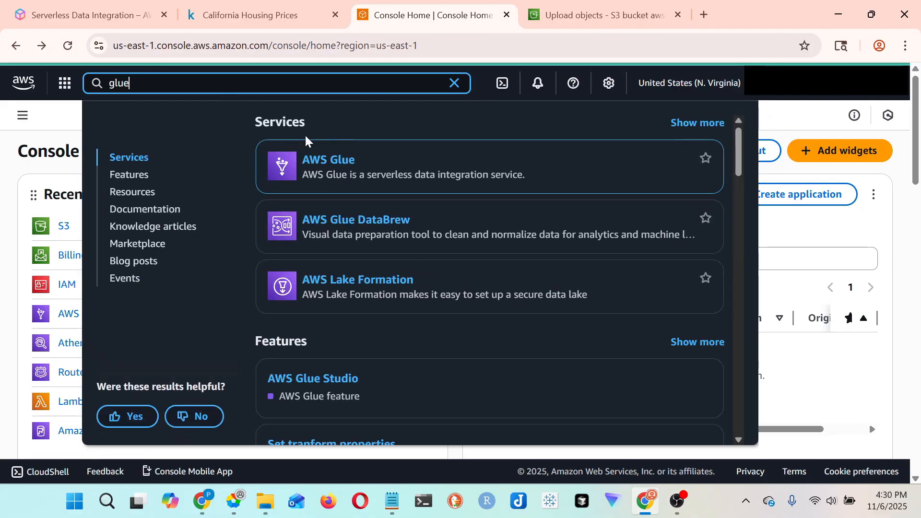
mouse_move(323, 157)
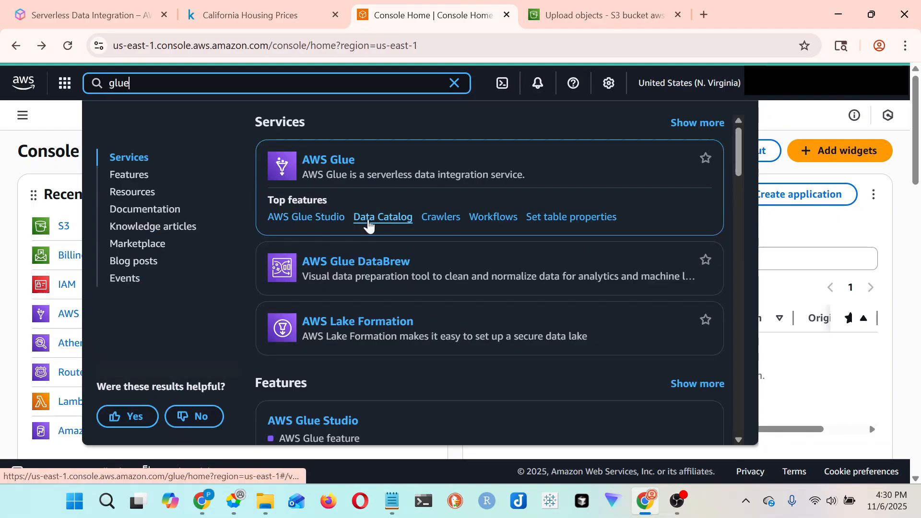
left_click(343, 168)
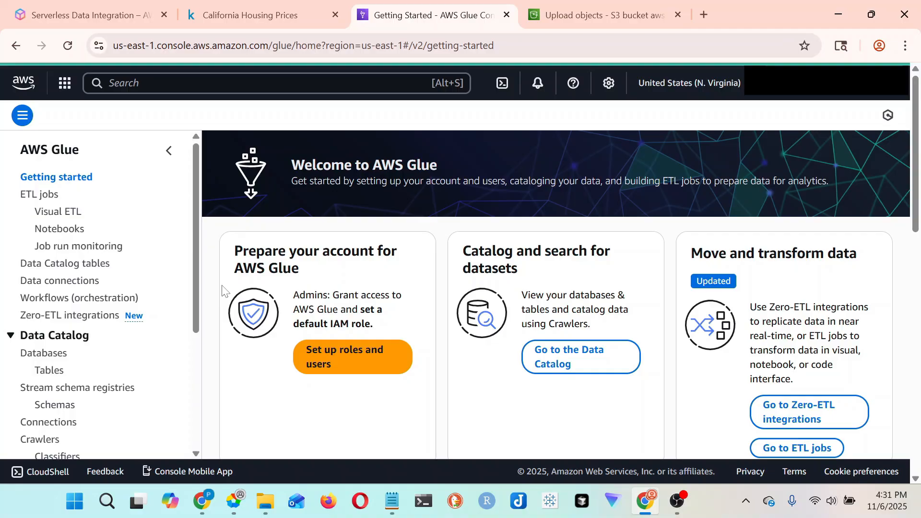
- Delete the existing demo-db database from the Glue Data Catalog databases
left_click(33, 357)
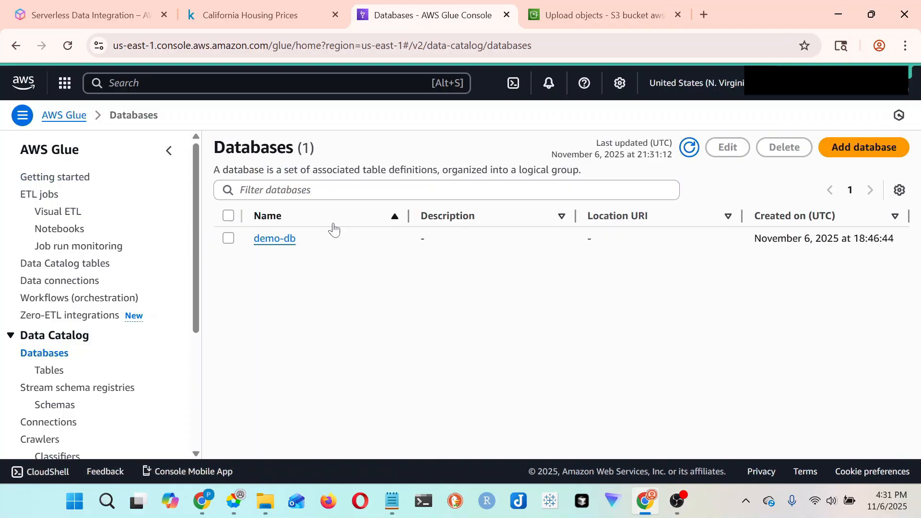
left_click(229, 239)
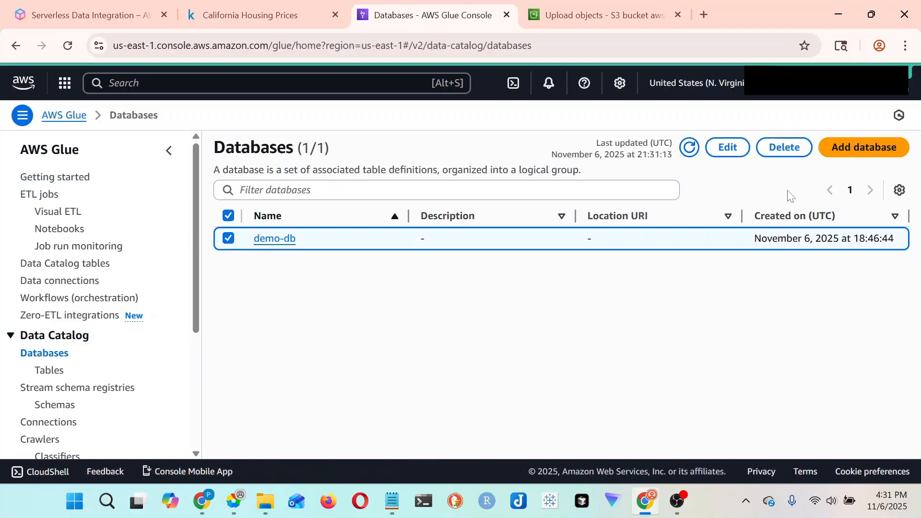
left_click(800, 153)
left_click(654, 317)
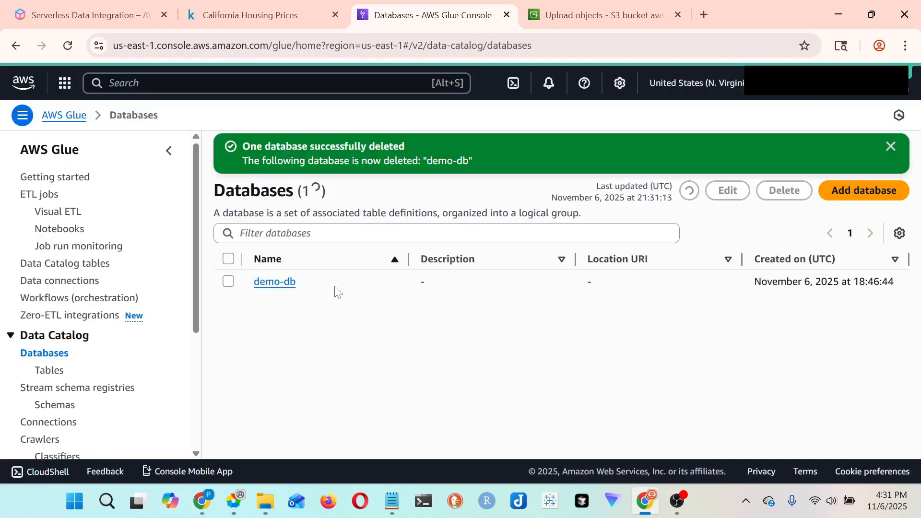
- Create a Data Catalog database named demo-db, leaving the description and location empty
left_click(863, 192)
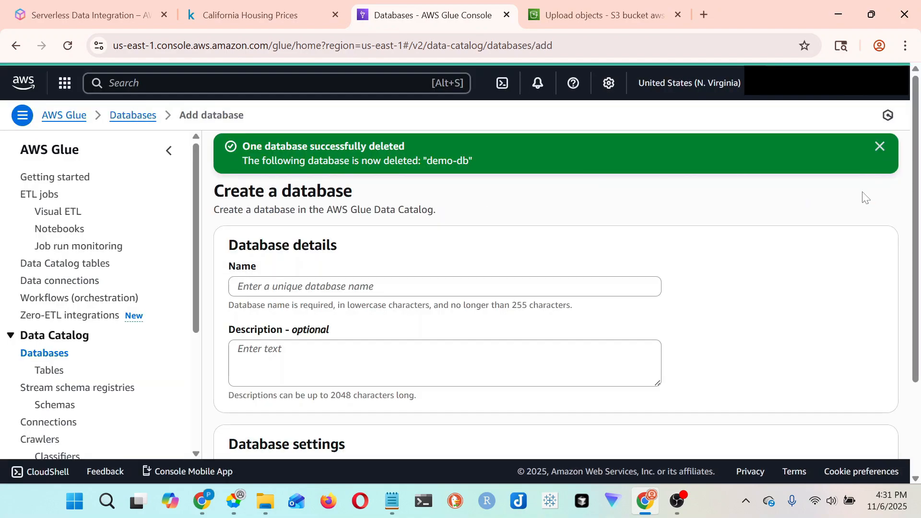
left_click(303, 285)
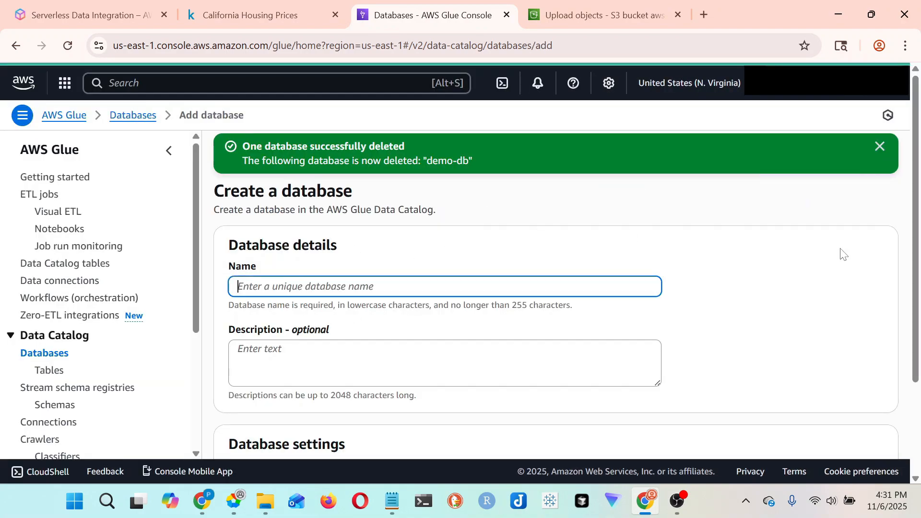
type("demo-db")
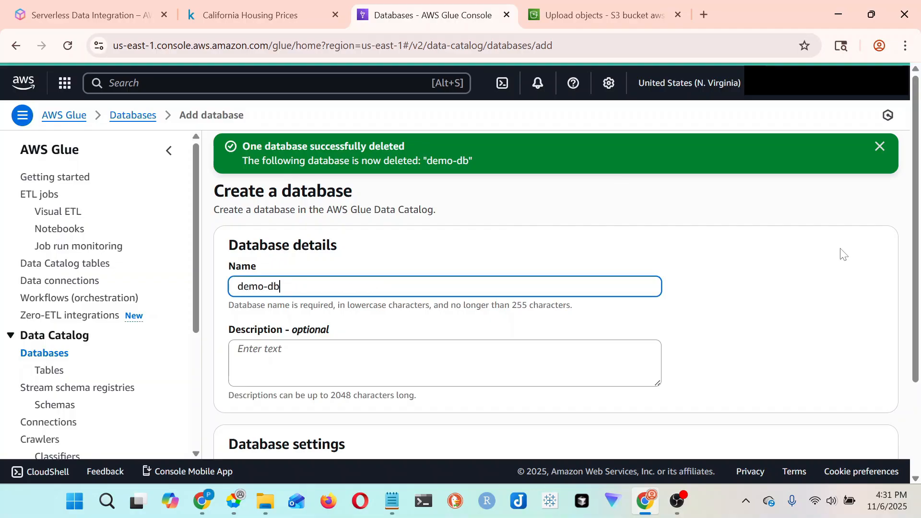
scroll(840, 259, "down", 2)
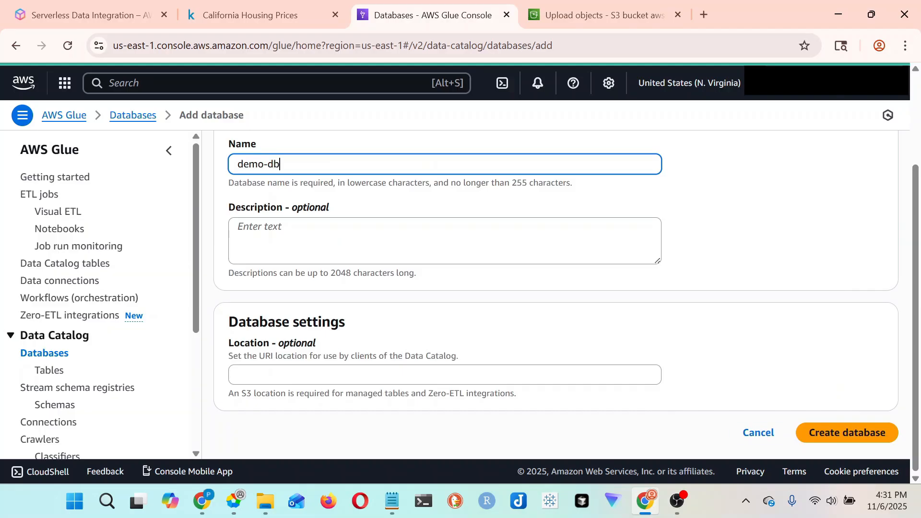
left_click(850, 434)
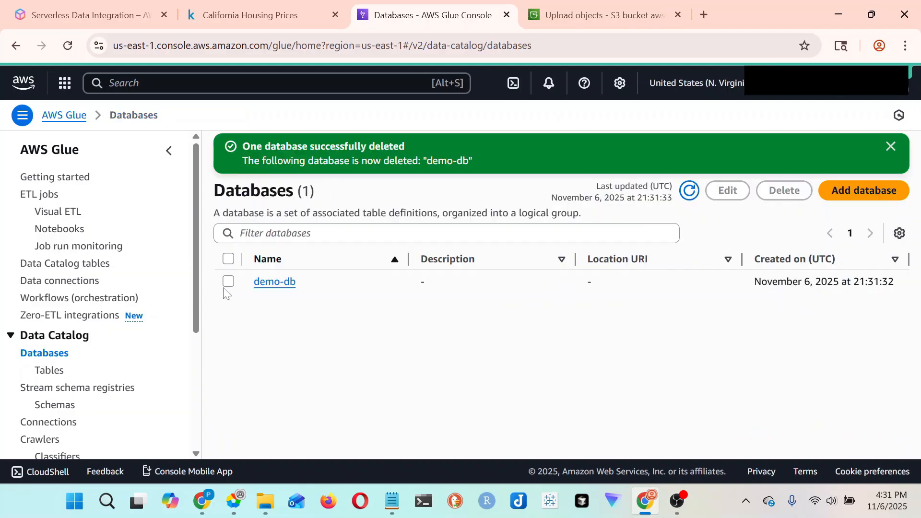
- Open the demo-db database and check its list of tables
left_click(276, 283)
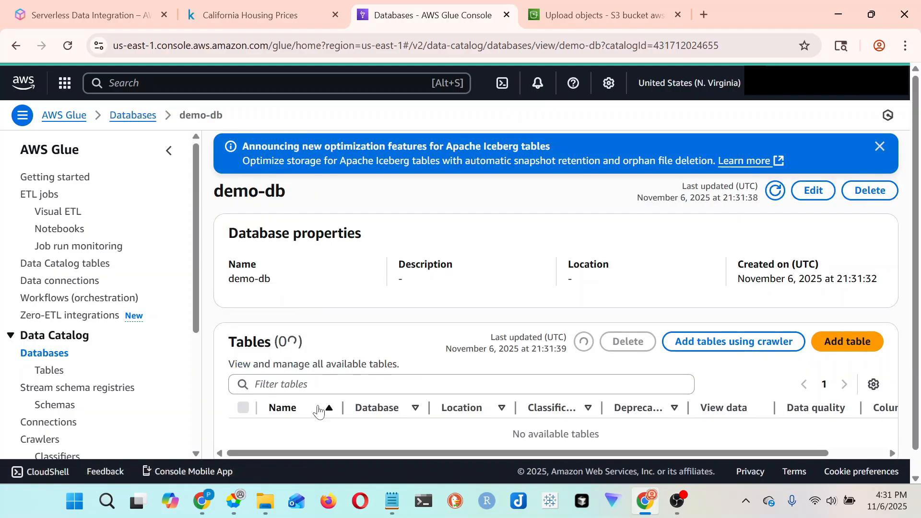
scroll(633, 345, "down", 1)
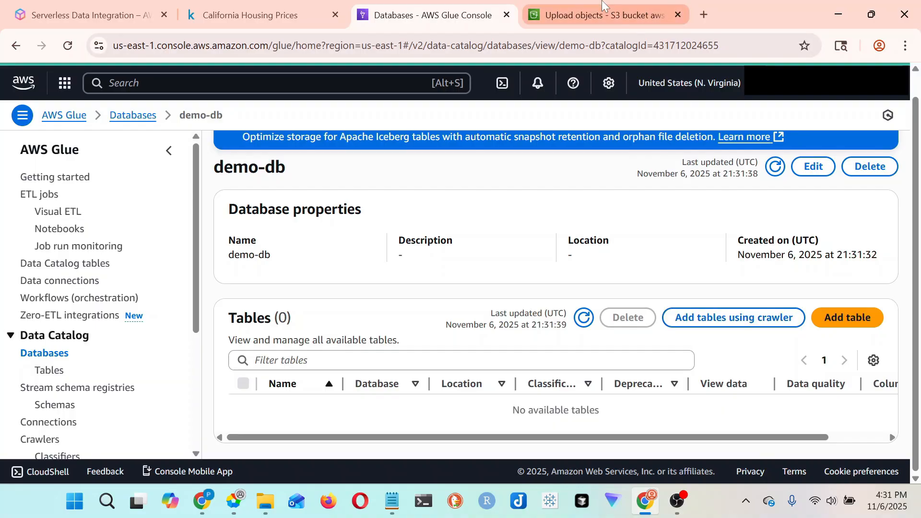
mouse_move(596, 17)
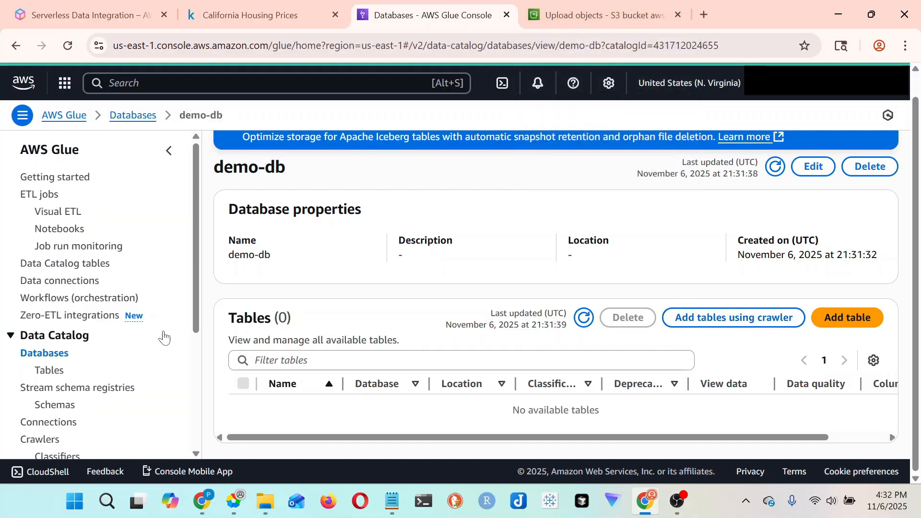
- Start a new Glue crawler named demo-crawer, leave the description empty and continue to the data sources
scroll(84, 362, "down", 2)
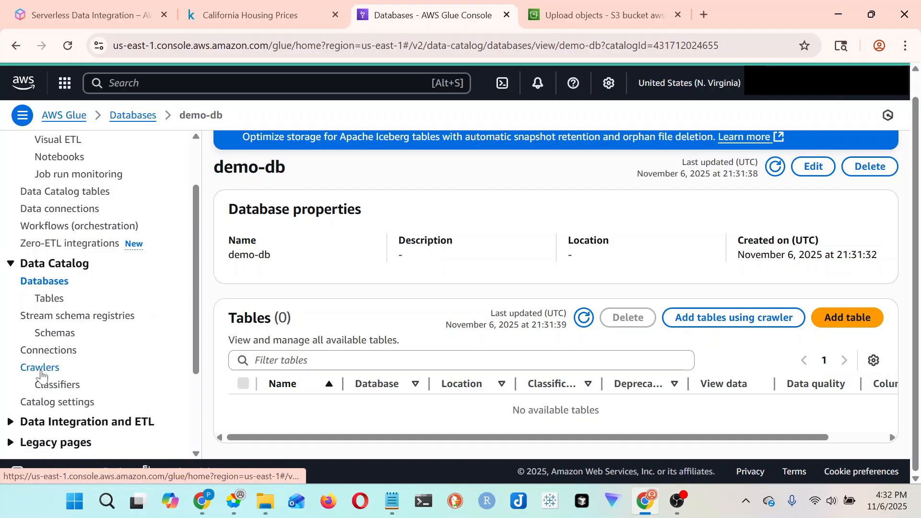
left_click(41, 371)
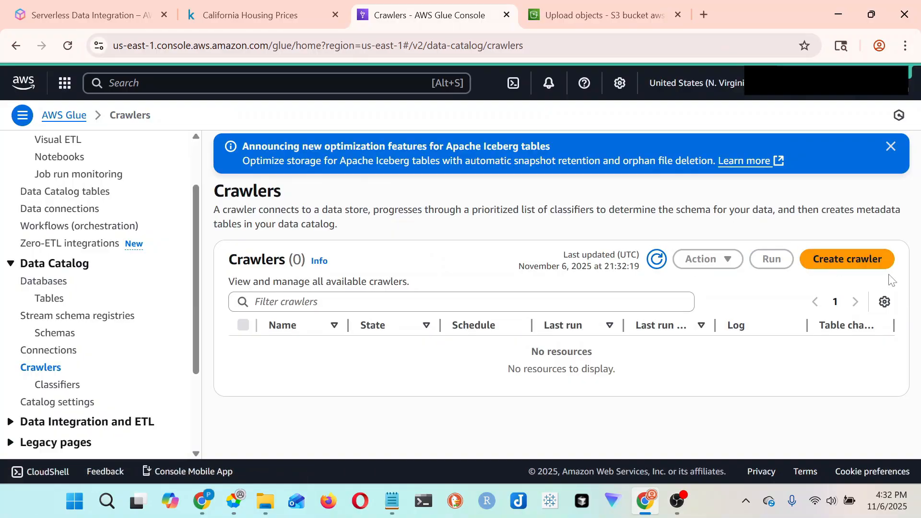
left_click(853, 267)
left_click(463, 286)
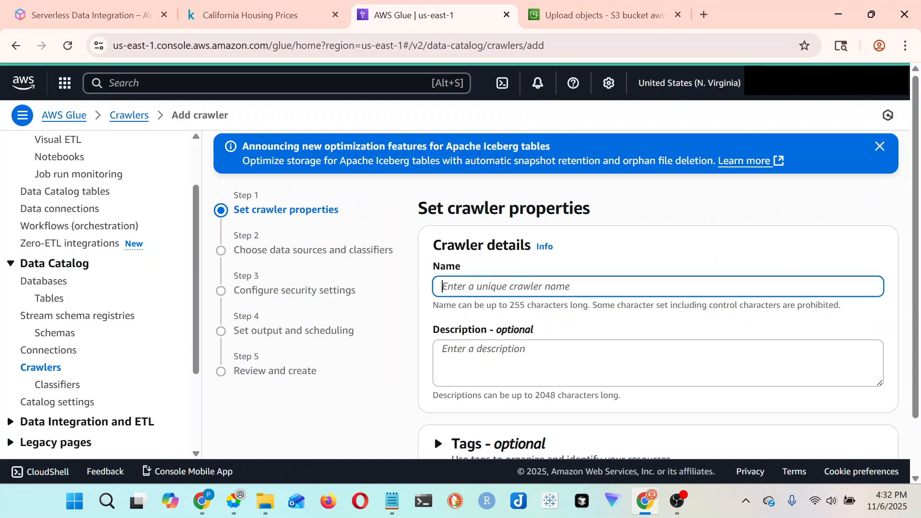
type("demo-")
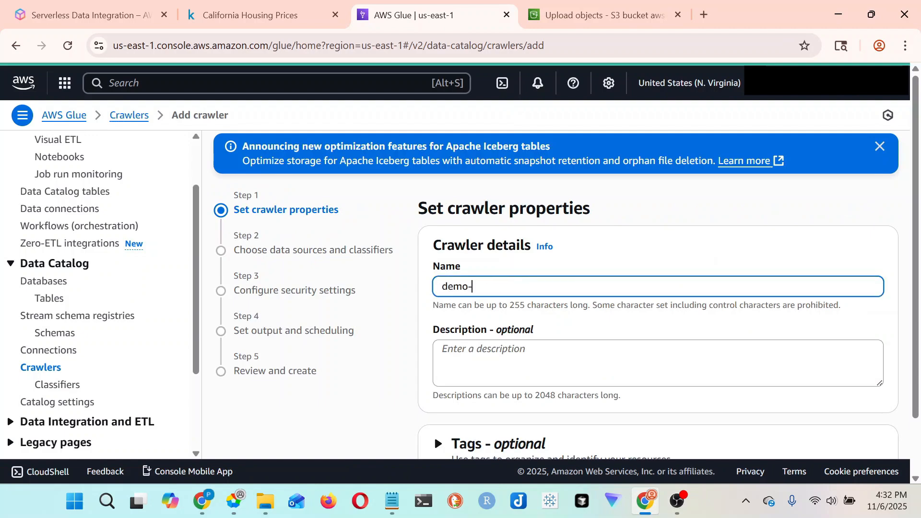
type("crawer")
scroll(566, 288, "down", 2)
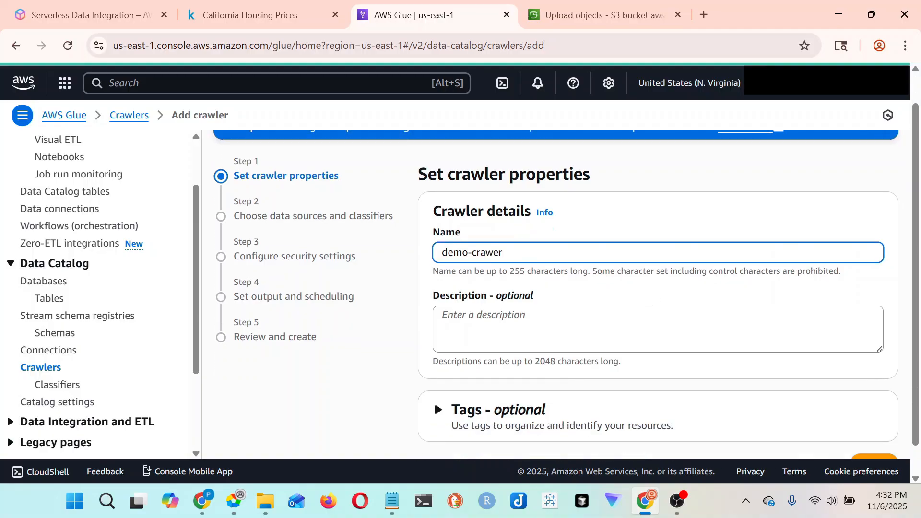
left_click(875, 432)
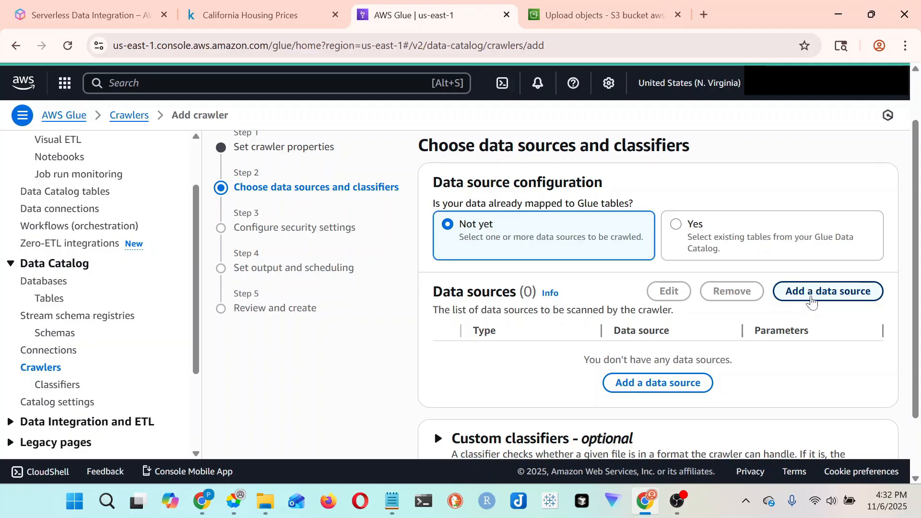
- Start adding a data source to the crawler, review the available source types and choose S3
left_click(849, 291)
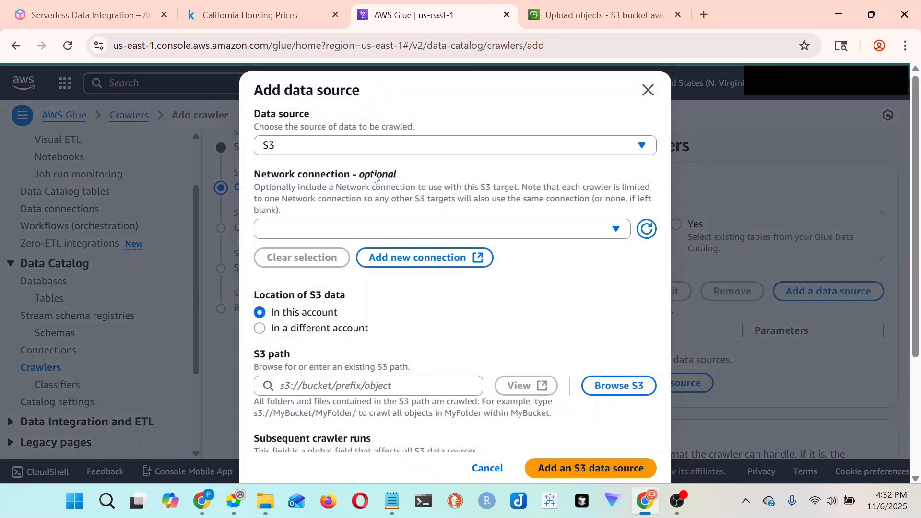
left_click(315, 145)
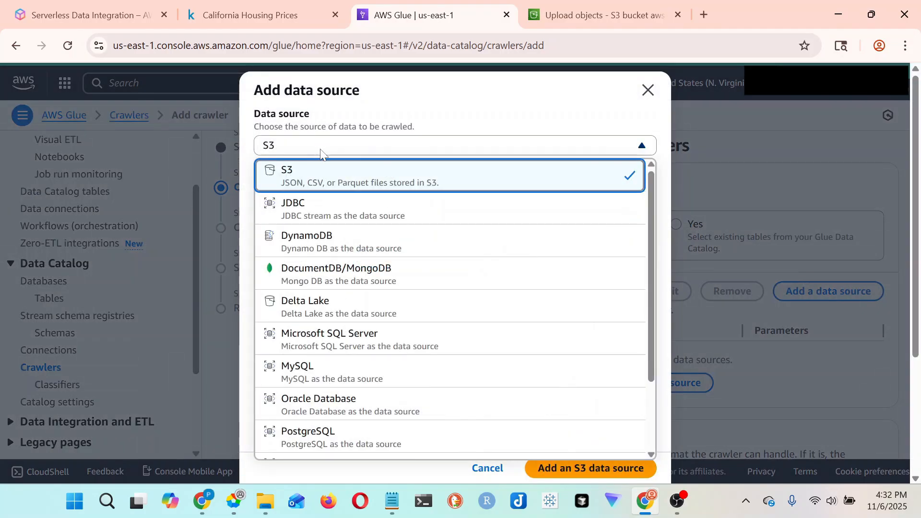
scroll(342, 350, "down", 2)
scroll(341, 349, "up", 2)
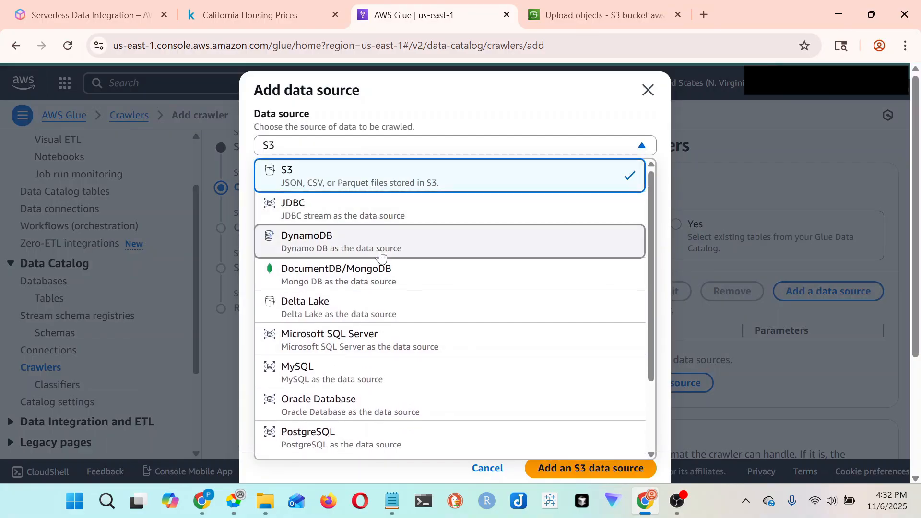
scroll(380, 268, "down", 2)
scroll(384, 408, "up", 2)
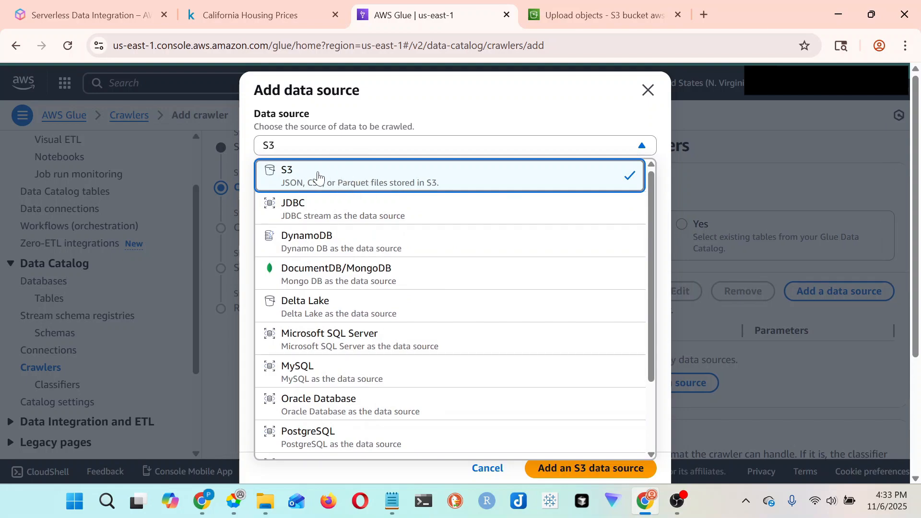
left_click(328, 177)
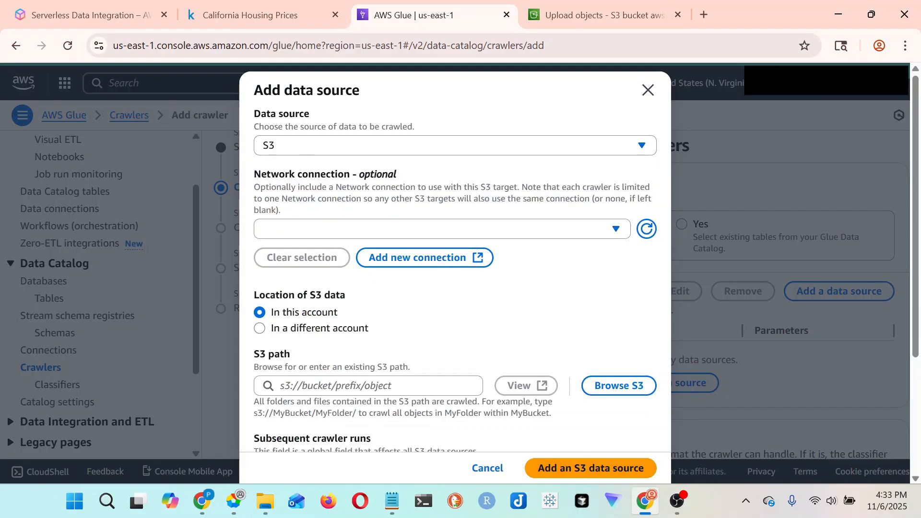
- Browse for the aws-glue-demo-bucket-817 bucket and set the S3 path to s3://aws-glue-demo-bucket-817/
scroll(364, 335, "down", 3)
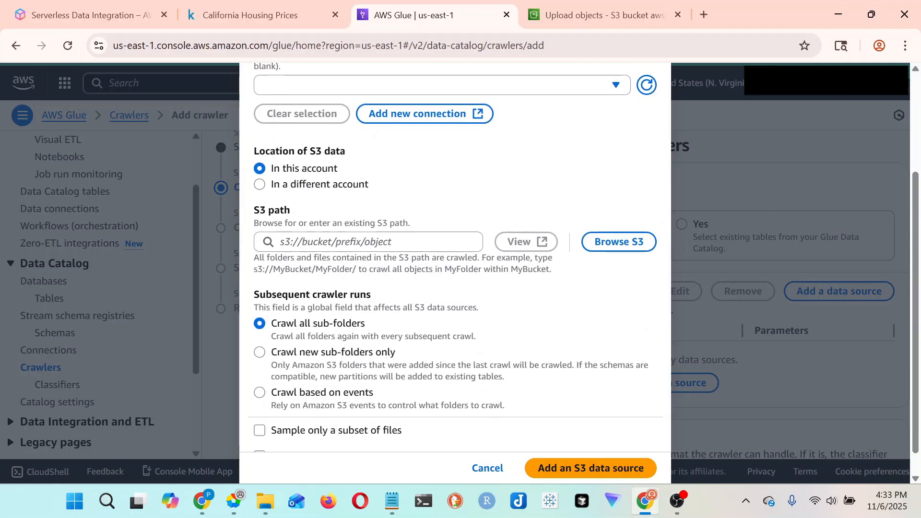
left_click(620, 248)
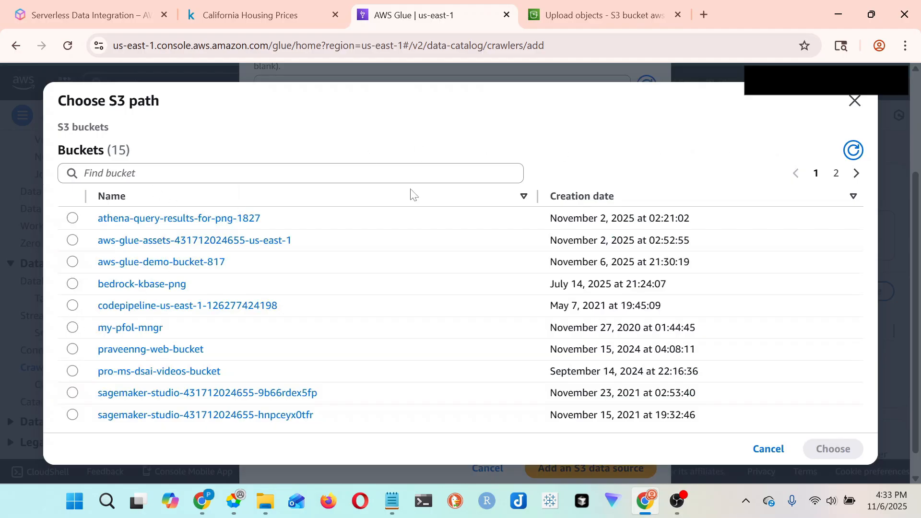
left_click(73, 262)
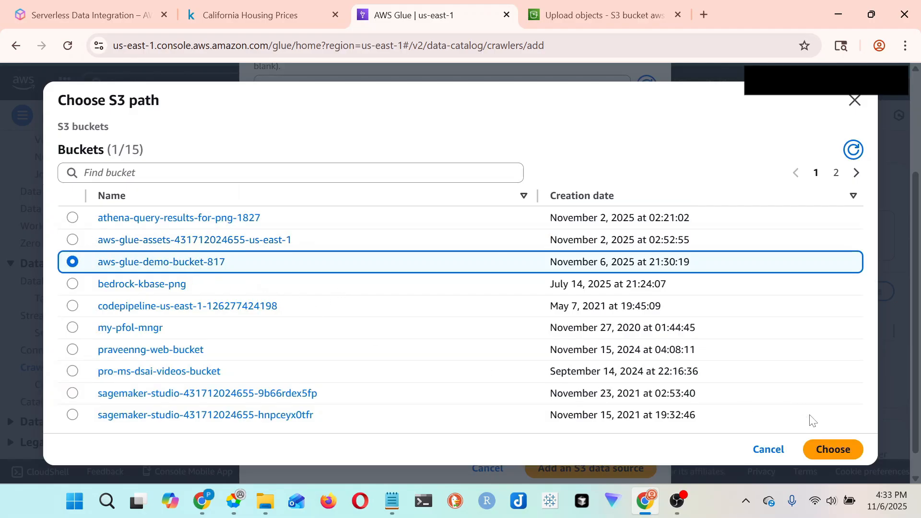
left_click(825, 453)
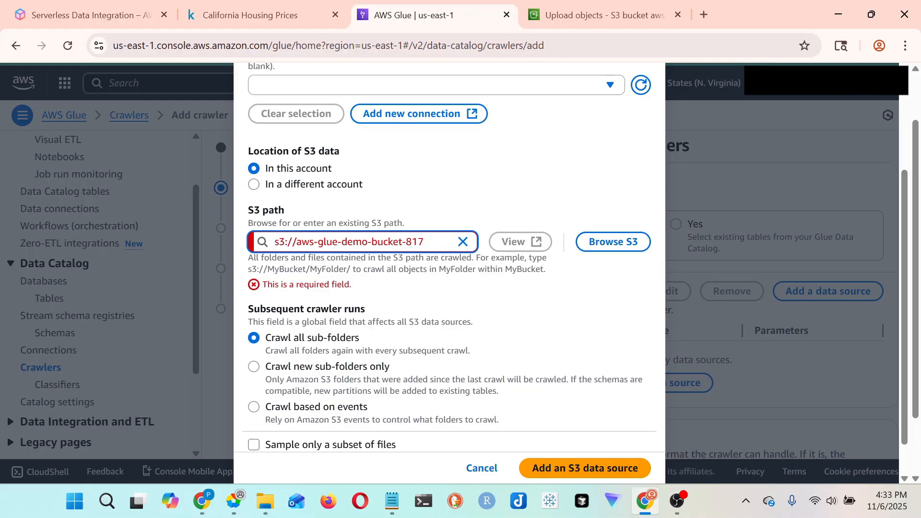
type("/")
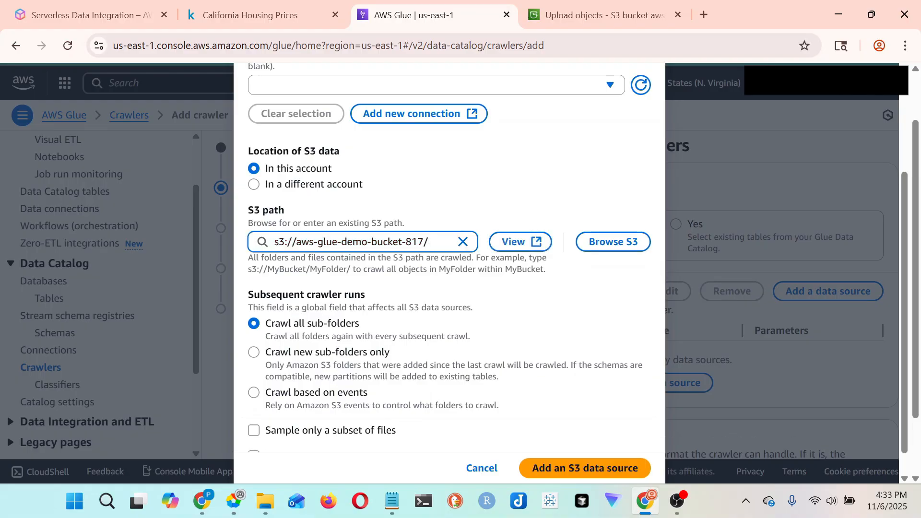
- Add the S3 data source with Crawl all sub-folders kept, and continue to the crawler's security settings
scroll(444, 304, "down", 1)
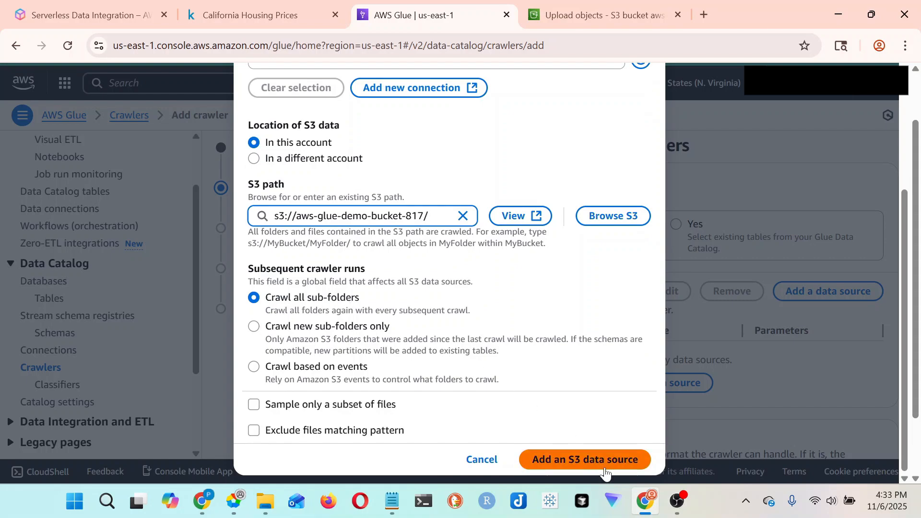
scroll(358, 296, "down", 1)
scroll(322, 298, "up", 4)
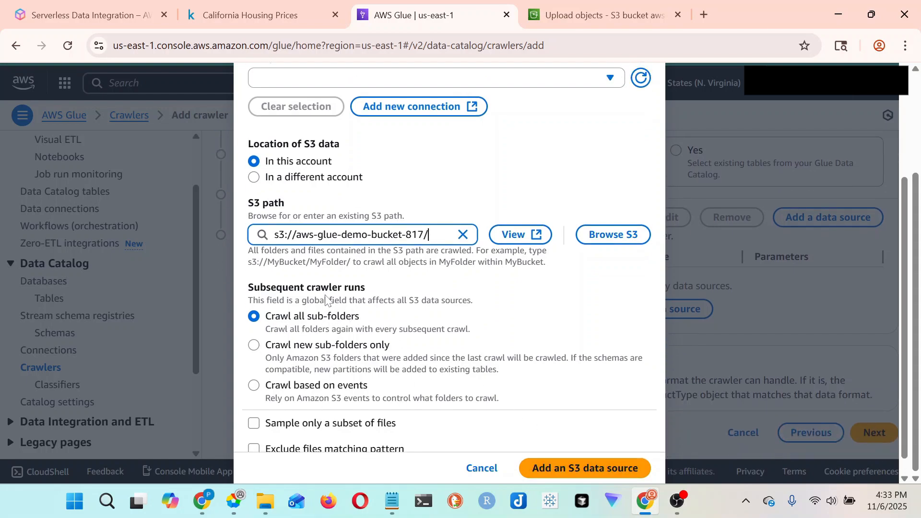
scroll(325, 300, "down", 3)
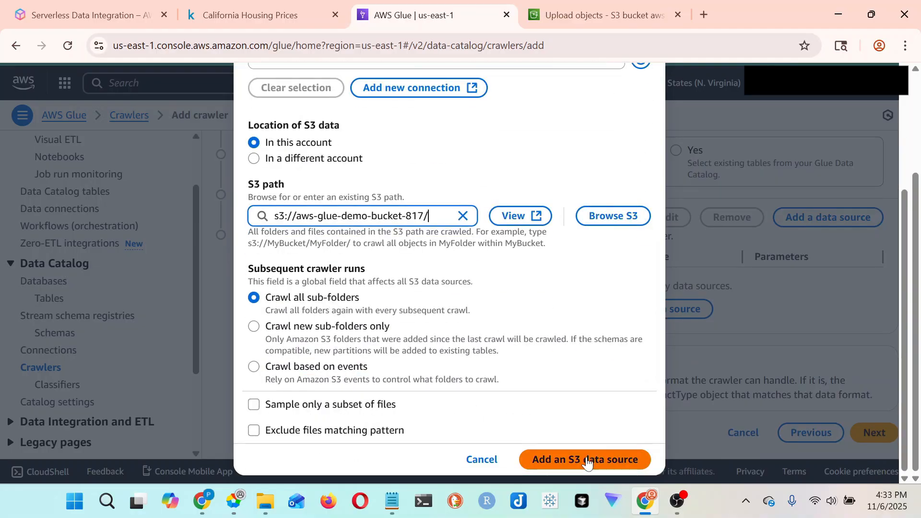
left_click(557, 460)
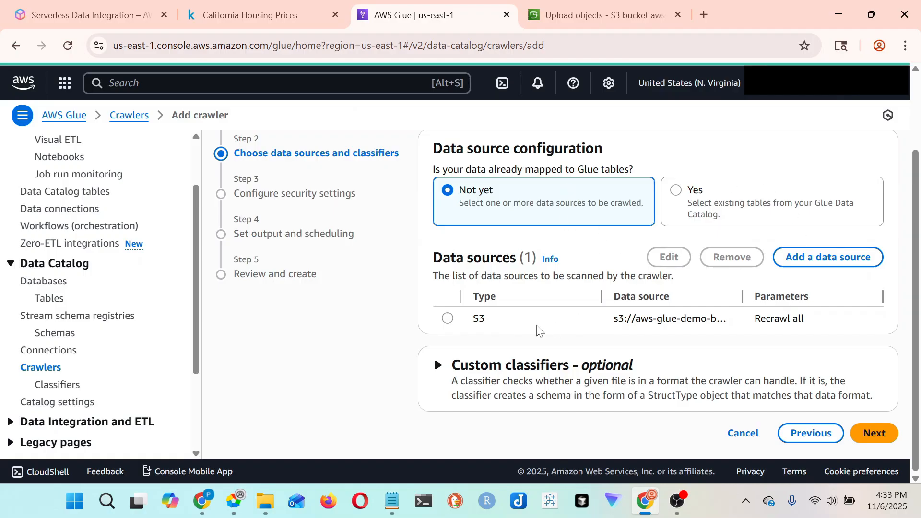
left_click(874, 435)
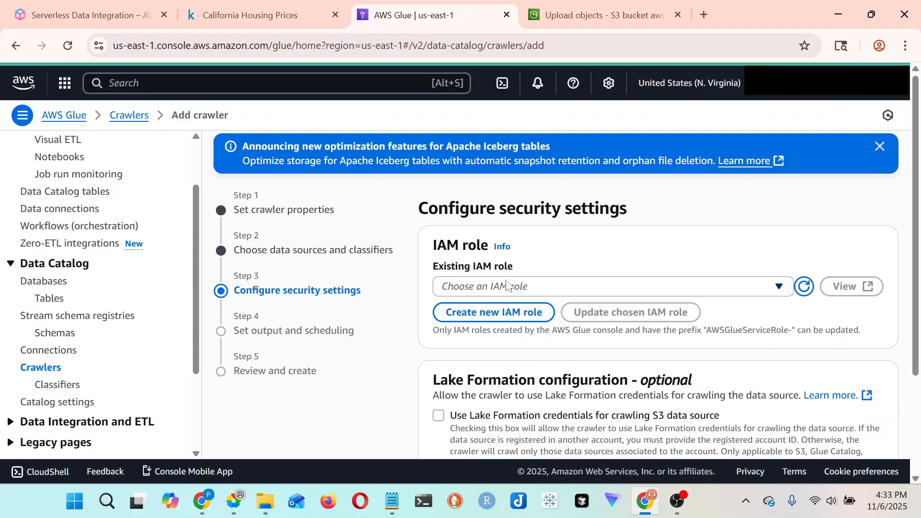
- Dismiss the crawler's new IAM role dialog, then search for "iam" from a separate console home page and open the IAM policies
left_click(509, 322)
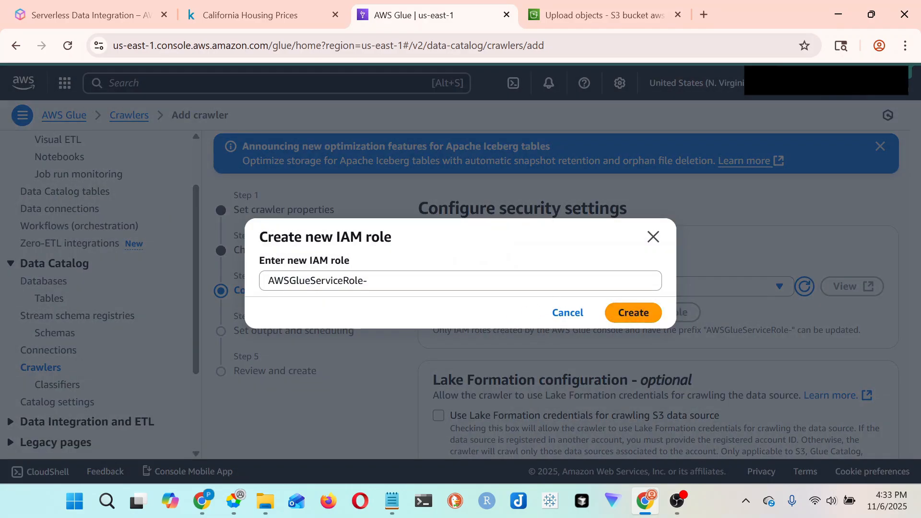
left_click(654, 237)
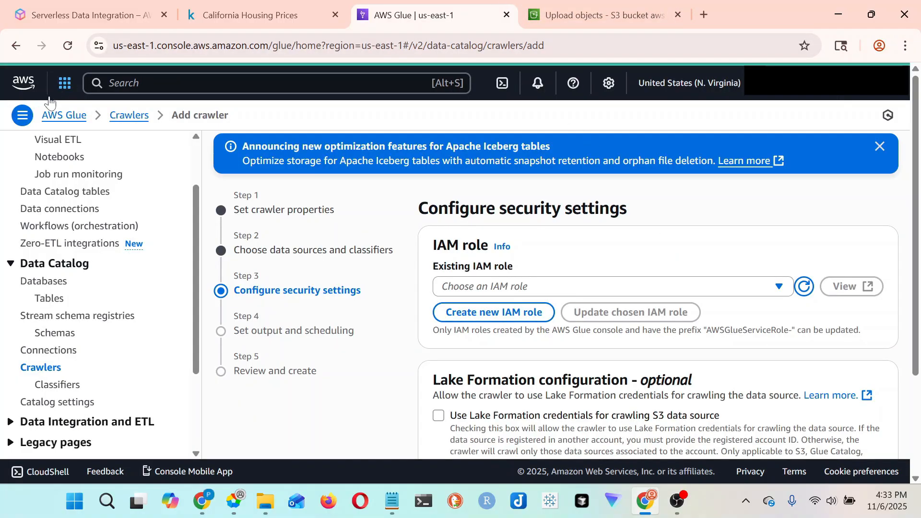
left_click(26, 91)
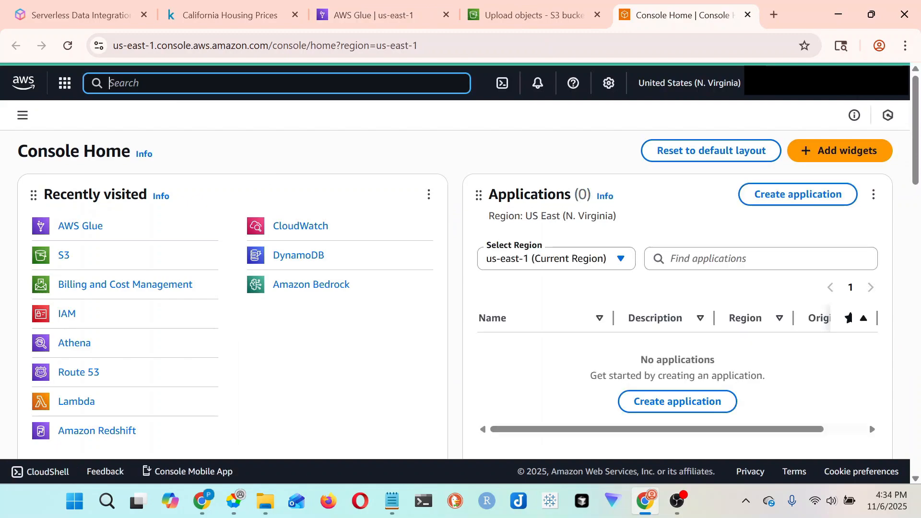
type("iam")
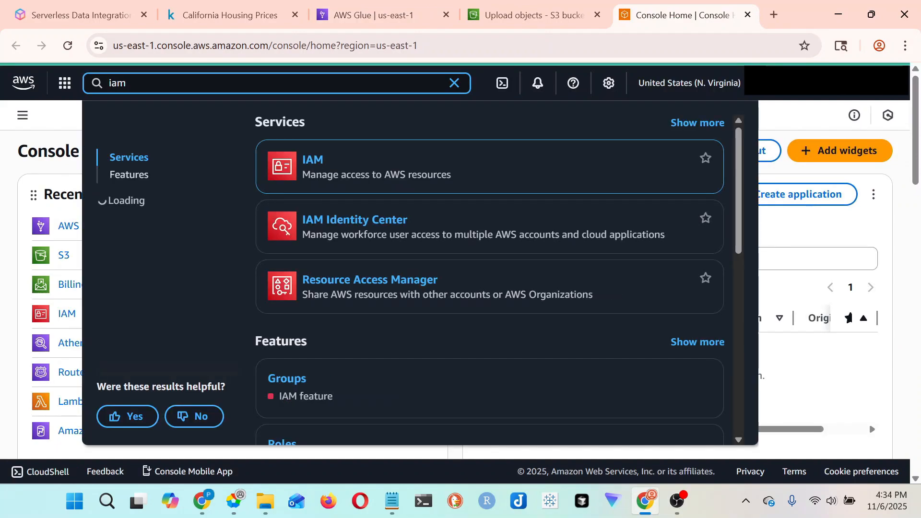
mouse_move(367, 210)
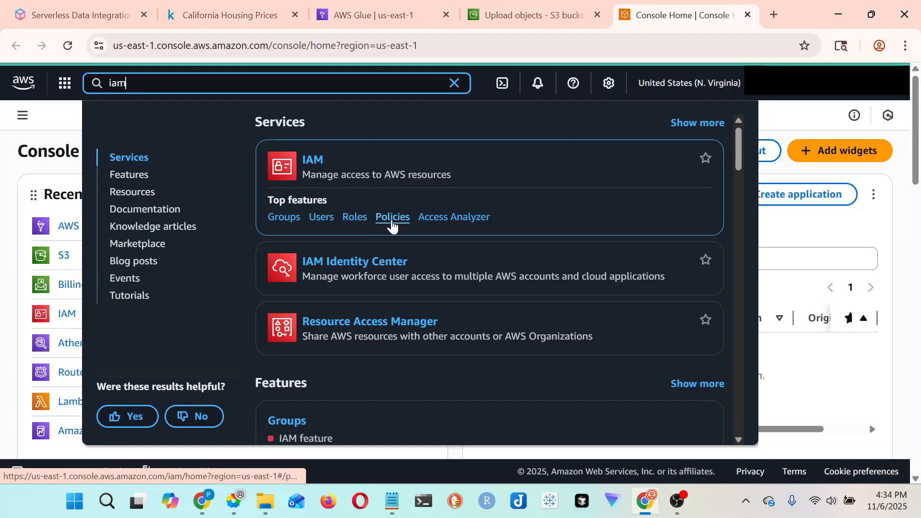
left_click(392, 222)
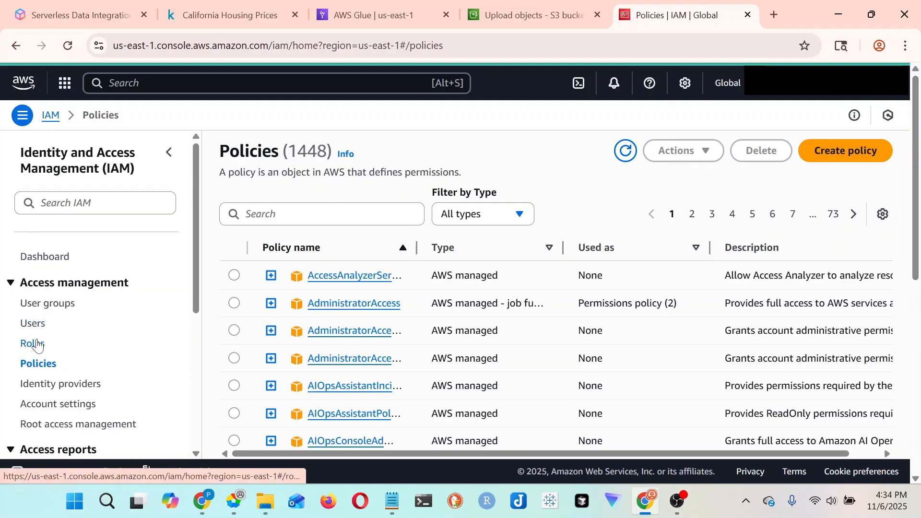
- Start creating an IAM policy, choose Glue as its service and review the permission options
left_click(843, 152)
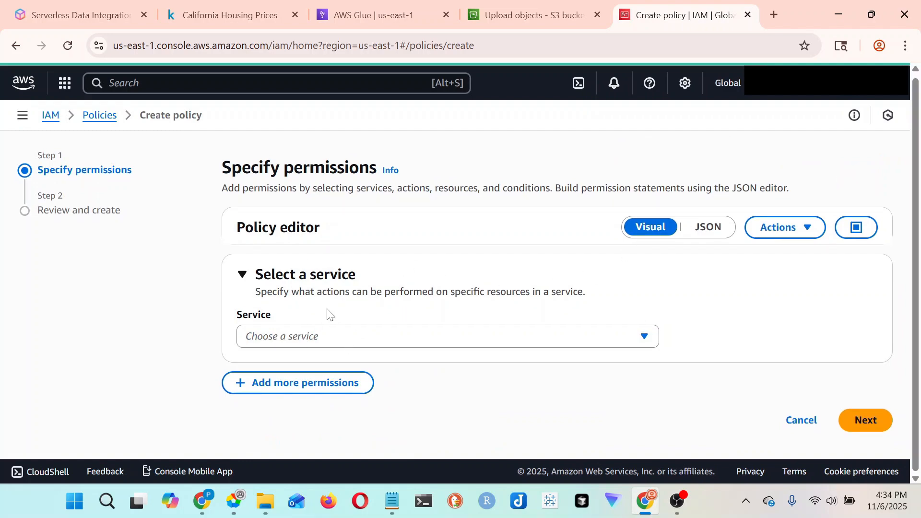
left_click(333, 344)
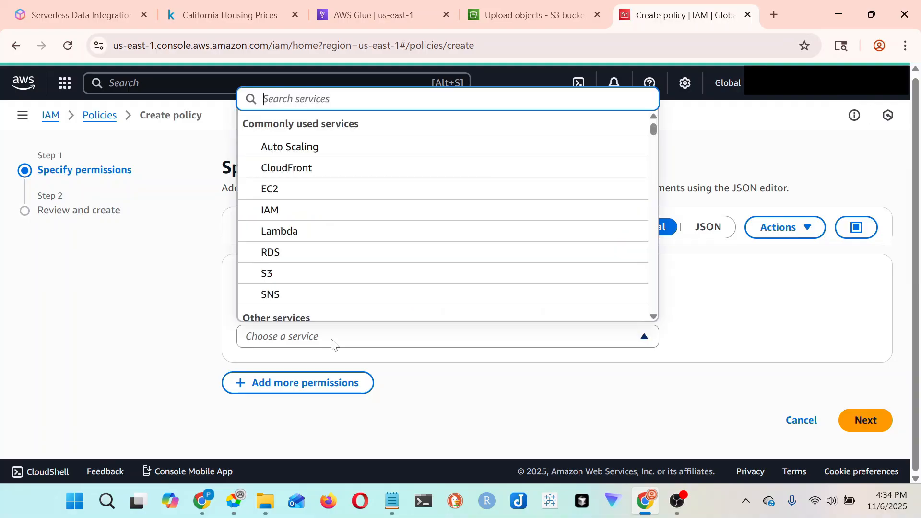
type("glu")
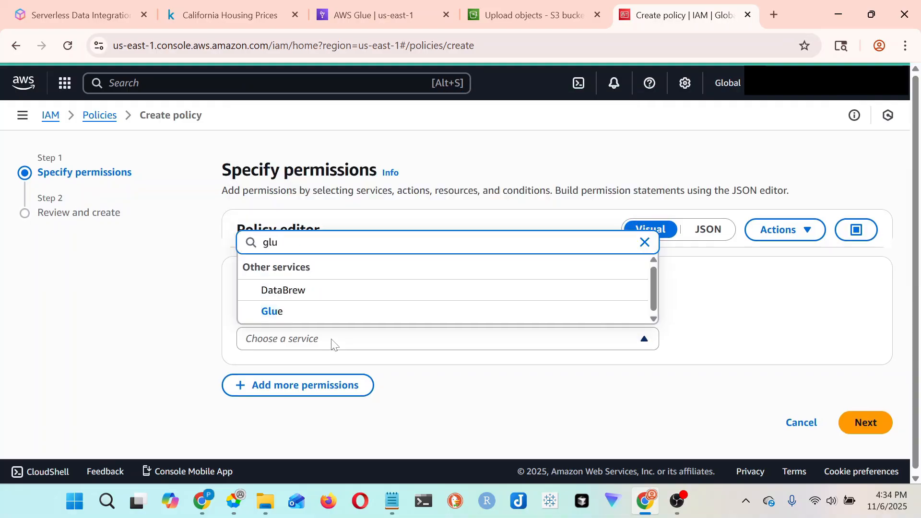
left_click(306, 315)
scroll(396, 287, "up", 3)
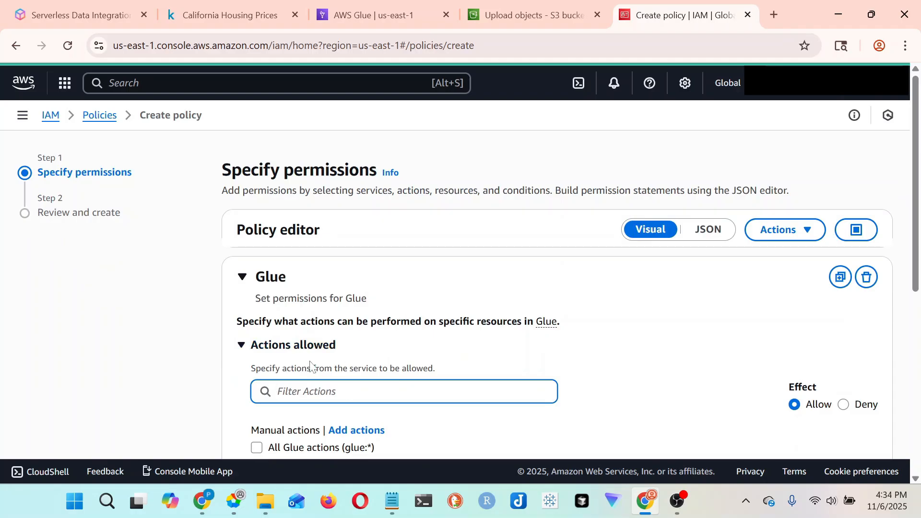
scroll(353, 346, "down", 1)
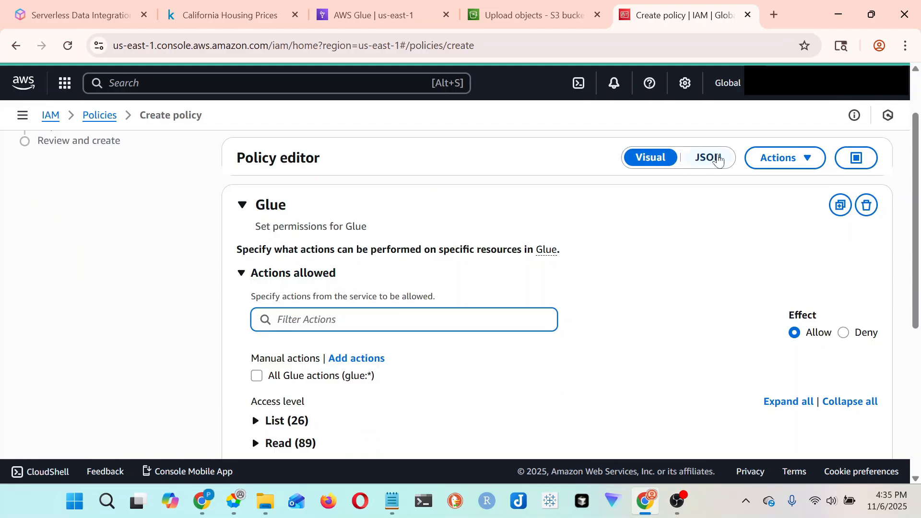
- Switch the policy editor to JSON and replace the default statement with the full policy copied from the Notepad notes
left_click(718, 160)
left_click(290, 314)
left_click_drag(273, 328, 272, 171)
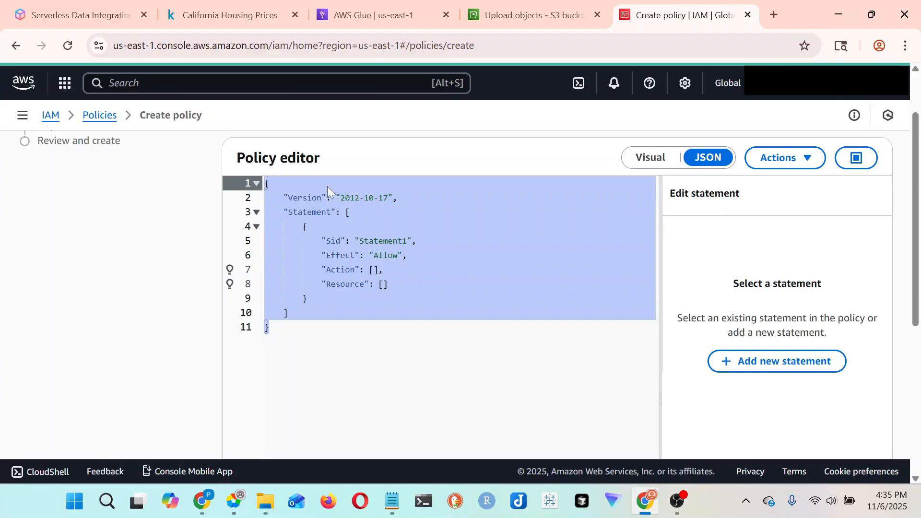
key("Delete")
key("alt+Tab")
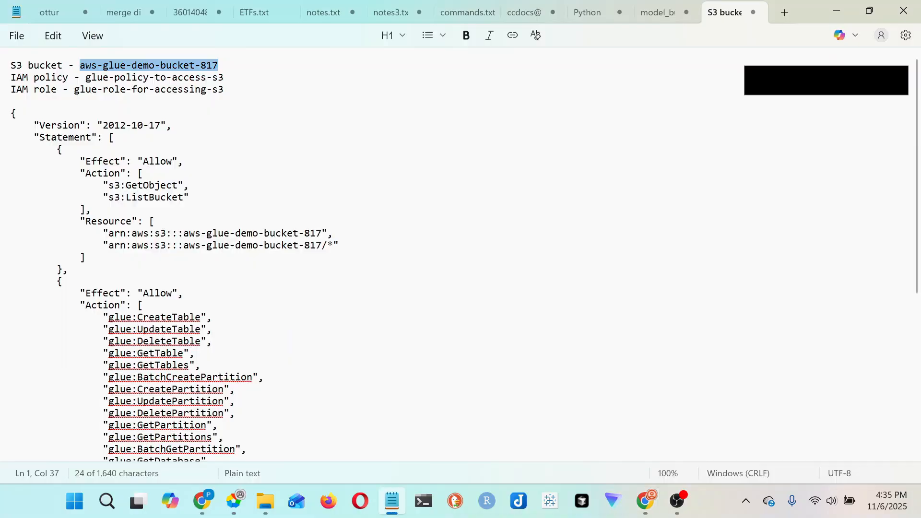
left_click_drag(10, 113, 136, 468)
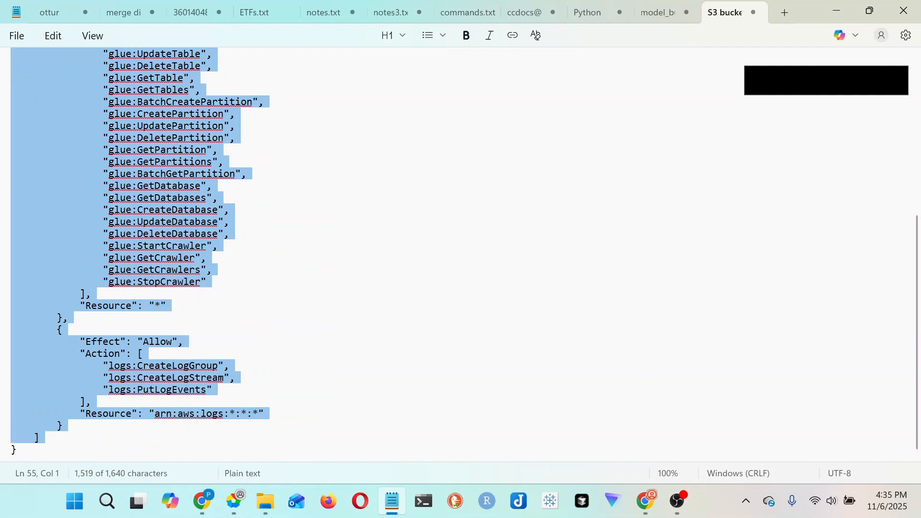
key("ctrl+c")
key("alt+Tab")
key("ctrl+v")
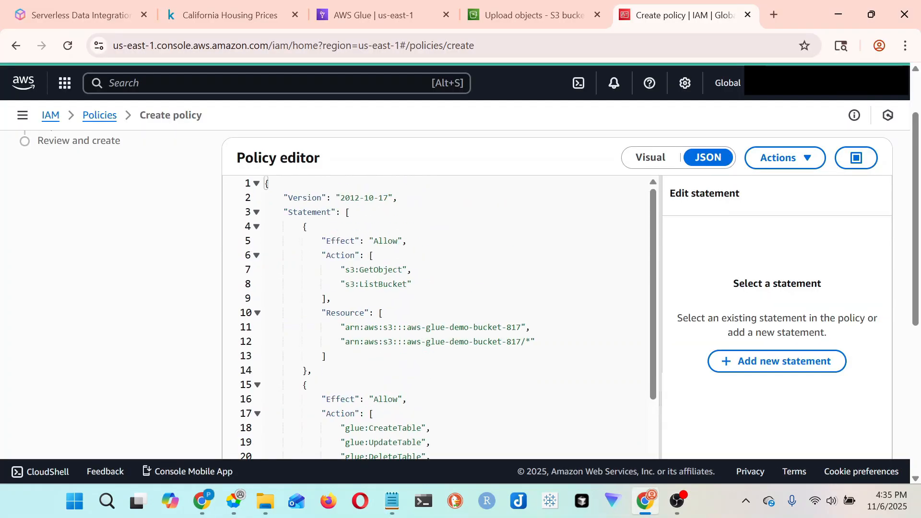
- Review the policy's S3 statement, checking its GetObject and ListBucket actions and the aws-glue-demo-bucket-817 resource entries
scroll(437, 317, "down", 4)
scroll(437, 317, "up", 4)
left_click(345, 328)
left_click(377, 270)
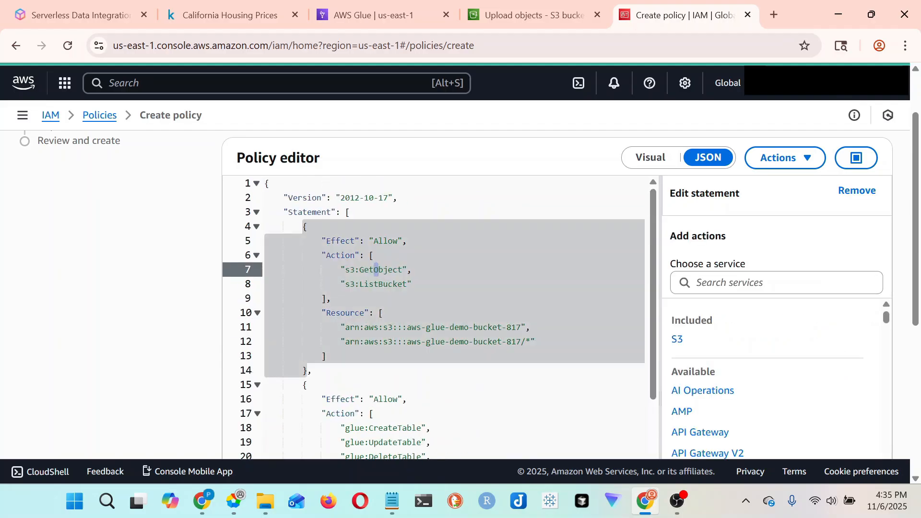
key("Left")
key("Left")
left_click_drag(412, 328, 521, 328)
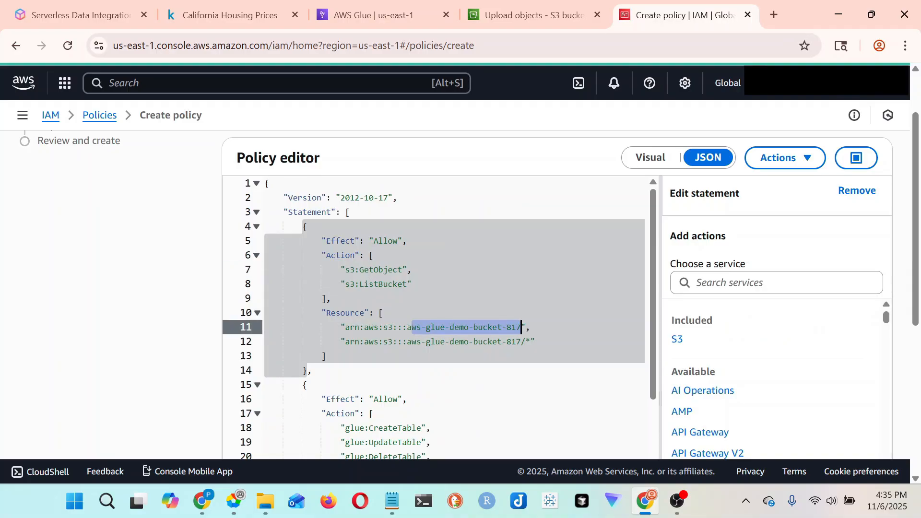
left_click(365, 284)
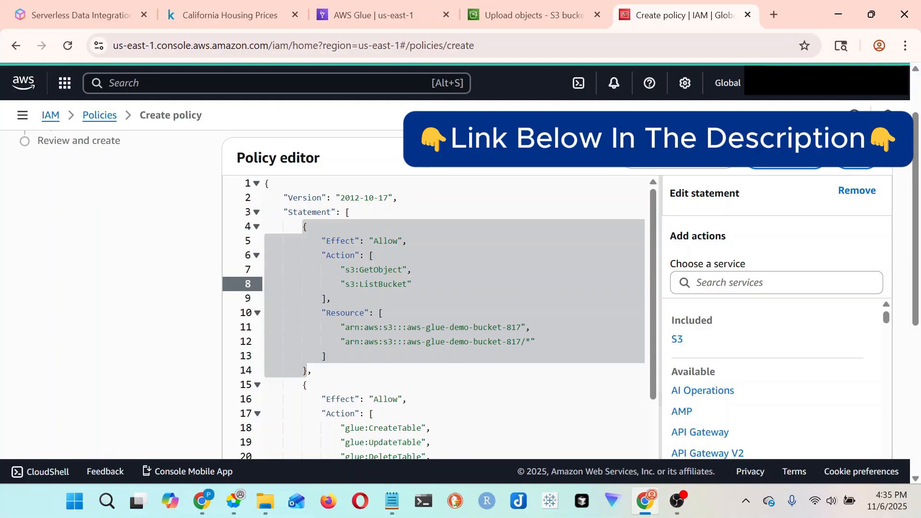
left_click_drag(407, 327, 517, 328)
- Read through the policy's Glue and CloudWatch Logs statements down to the end of the JSON
scroll(508, 331, "down", 3)
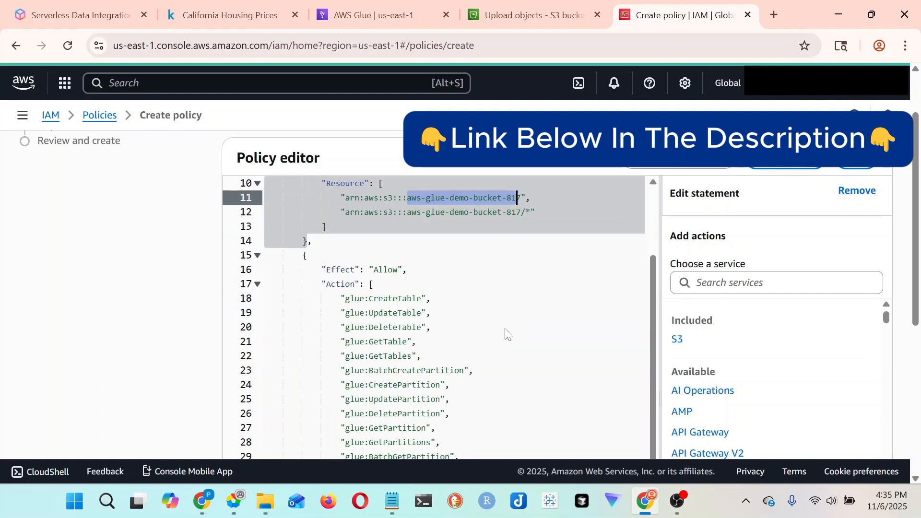
scroll(494, 331, "down", 3)
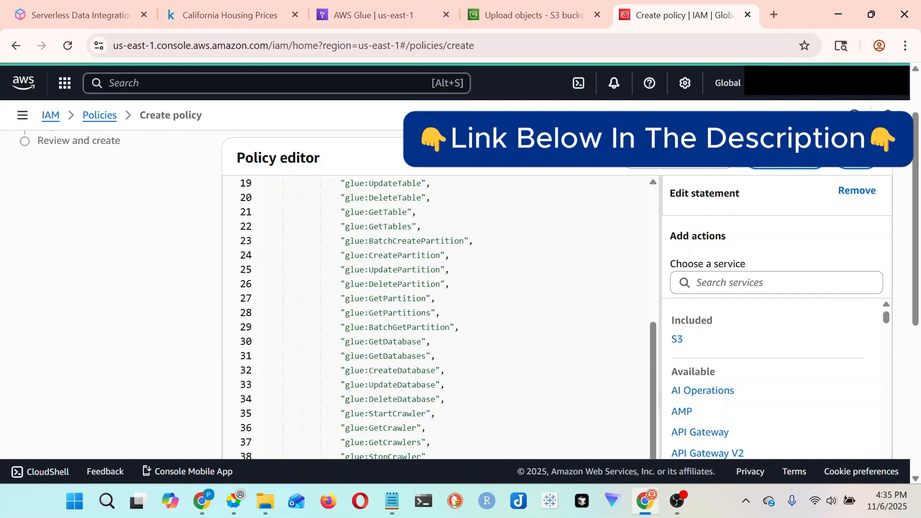
scroll(494, 331, "down", 3)
scroll(494, 331, "down", 3)
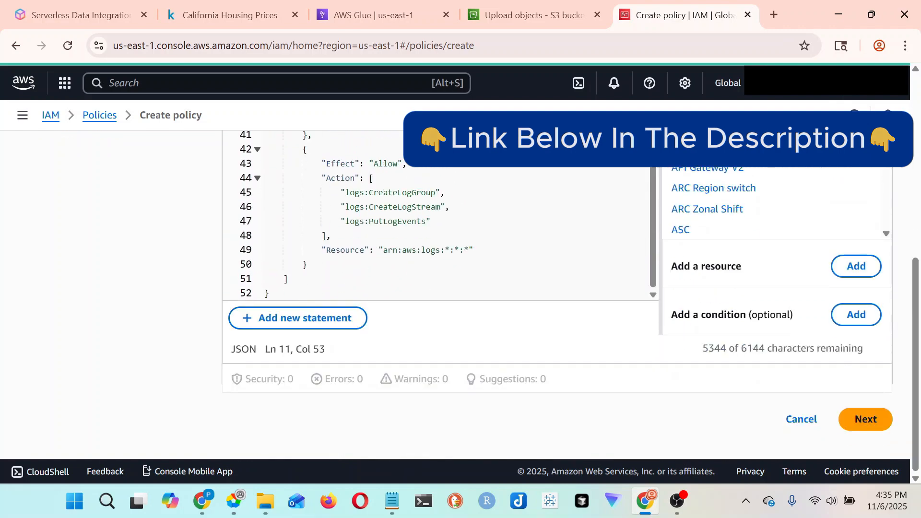
scroll(494, 331, "up", 10)
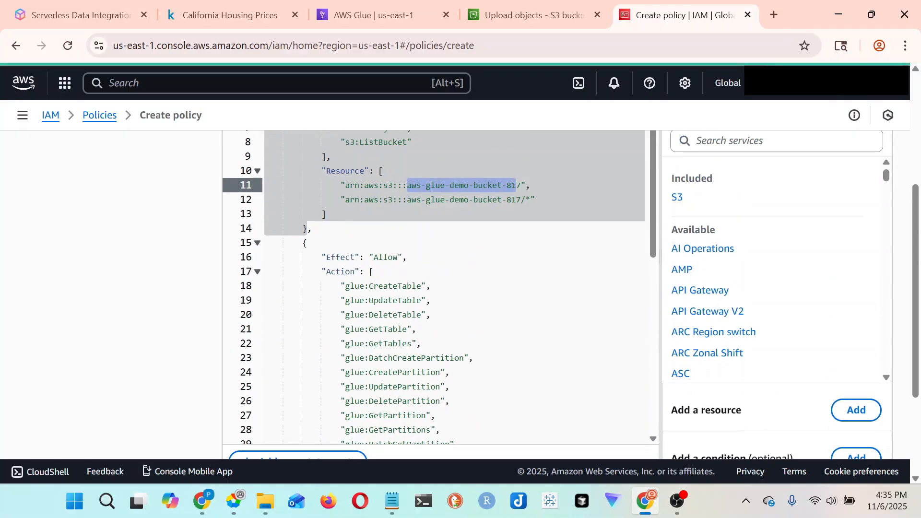
scroll(517, 185, "down", 8)
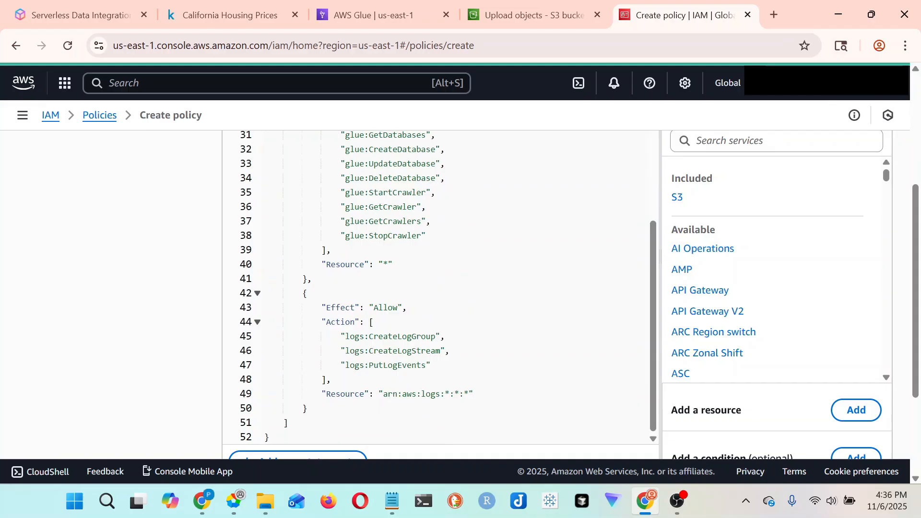
scroll(847, 383, "down", 3)
scroll(600, 346, "up", 6)
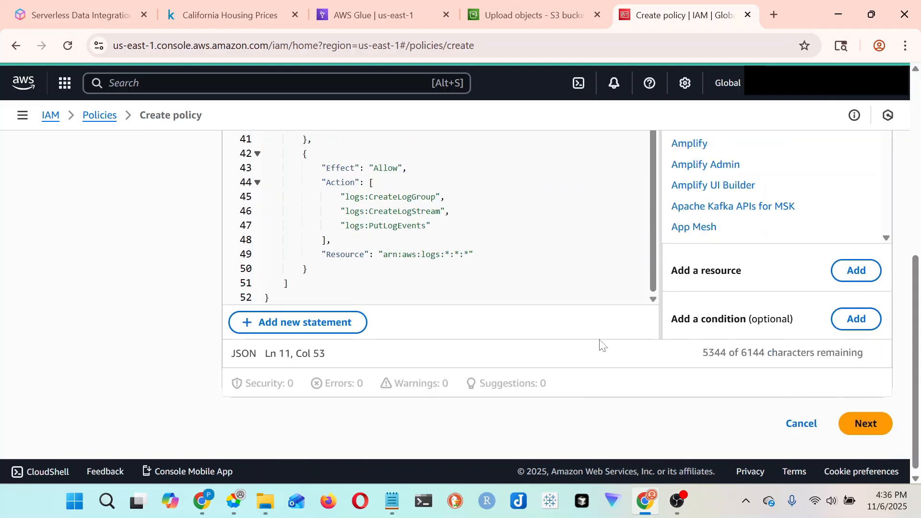
scroll(338, 235, "down", 8)
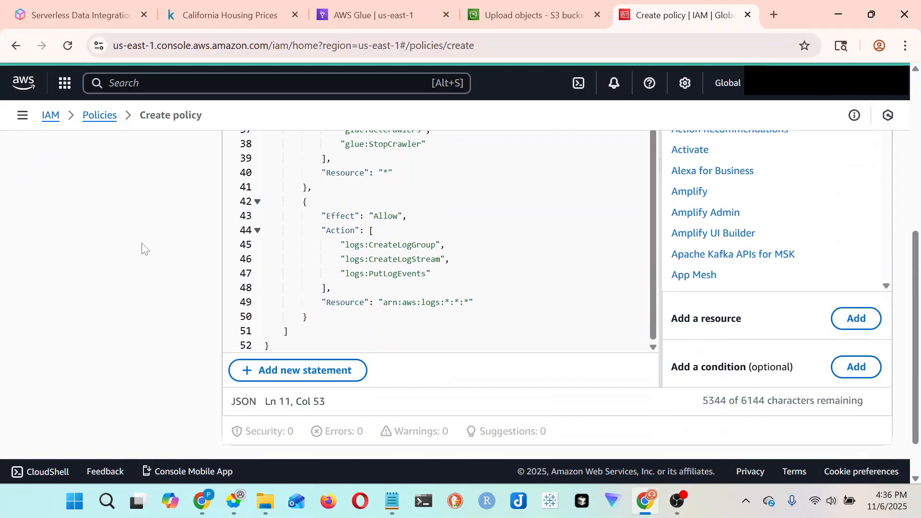
- Continue to the policy review, name the policy glue-policy-for-s3 and create it
left_click(867, 420)
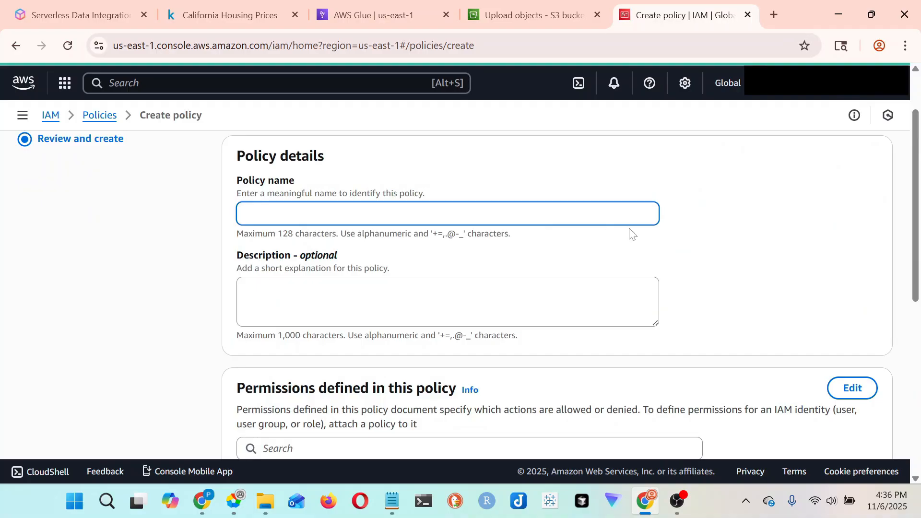
type("glue-policy-for-s3-")
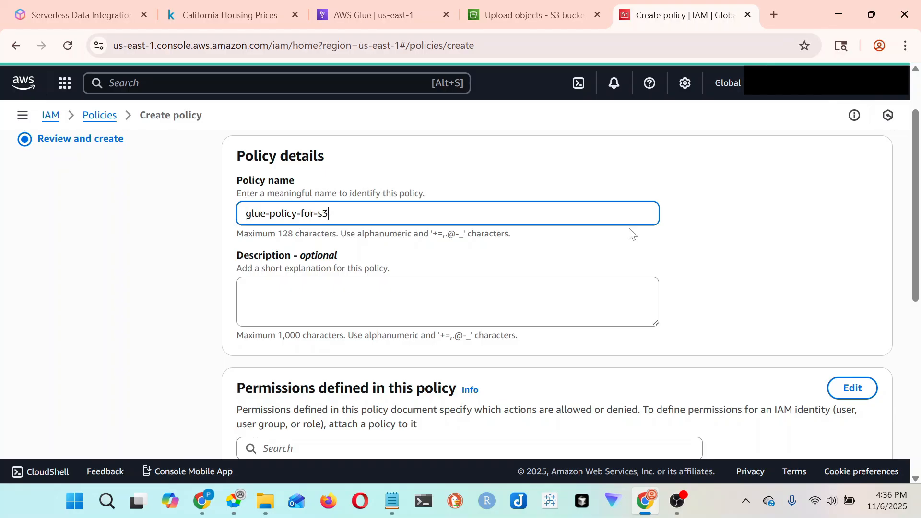
scroll(696, 383, "down", 10)
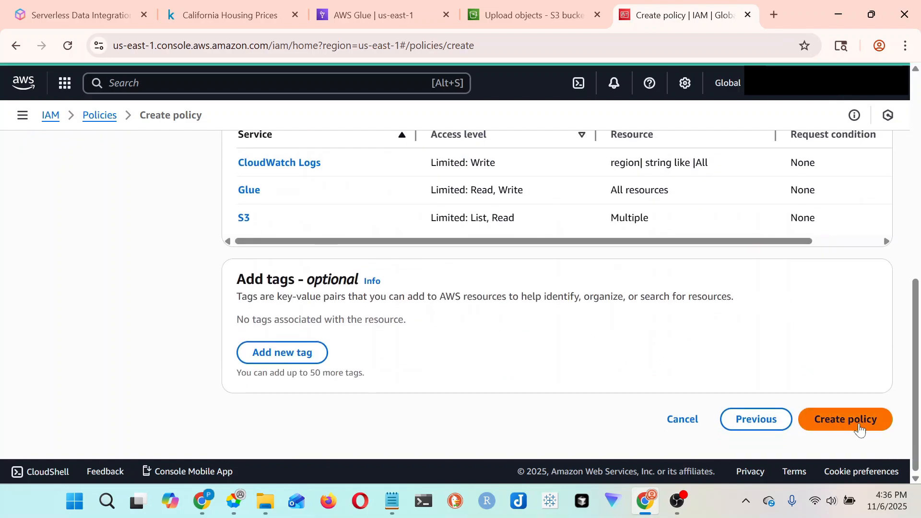
left_click(860, 430)
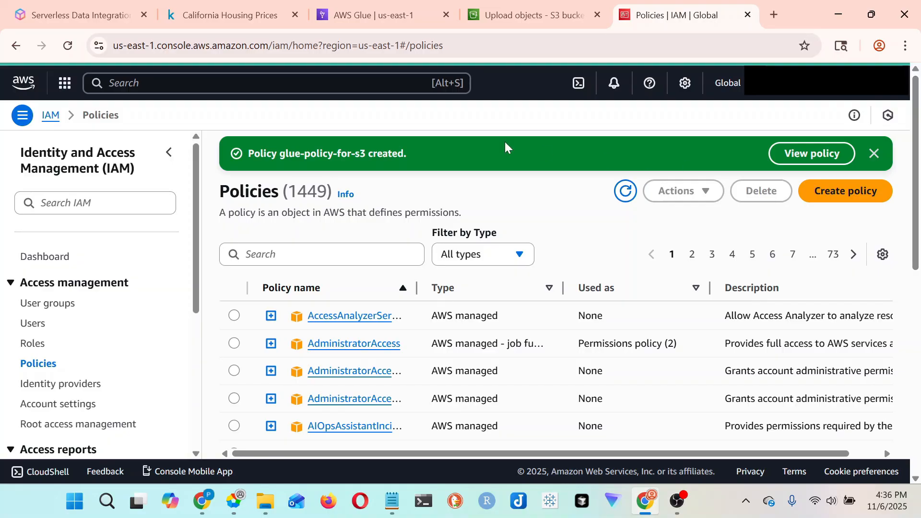
- Copy the new policy's name and start creating an IAM role
left_click_drag(366, 154, 280, 154)
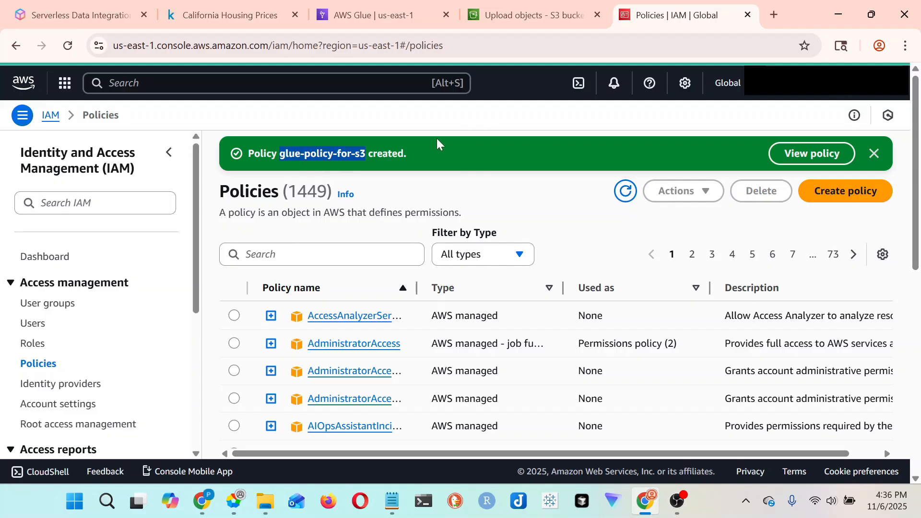
key("ctrl+c")
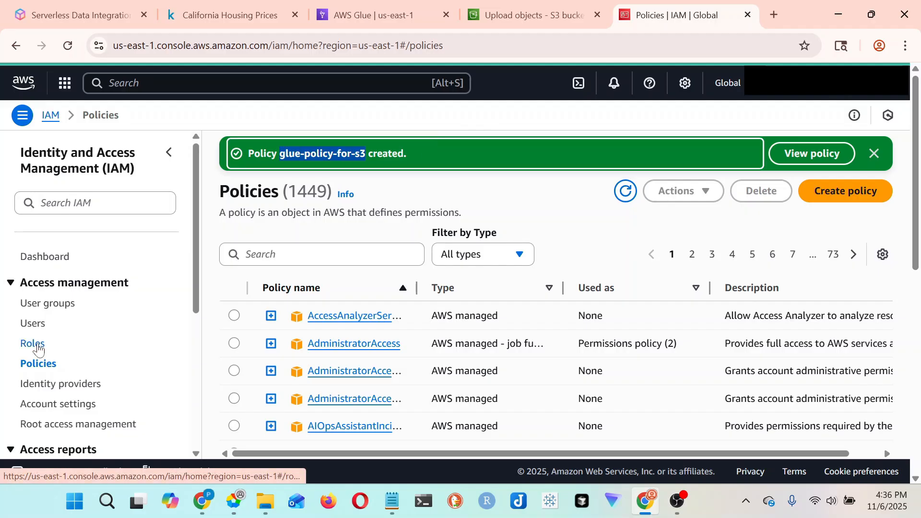
left_click(36, 348)
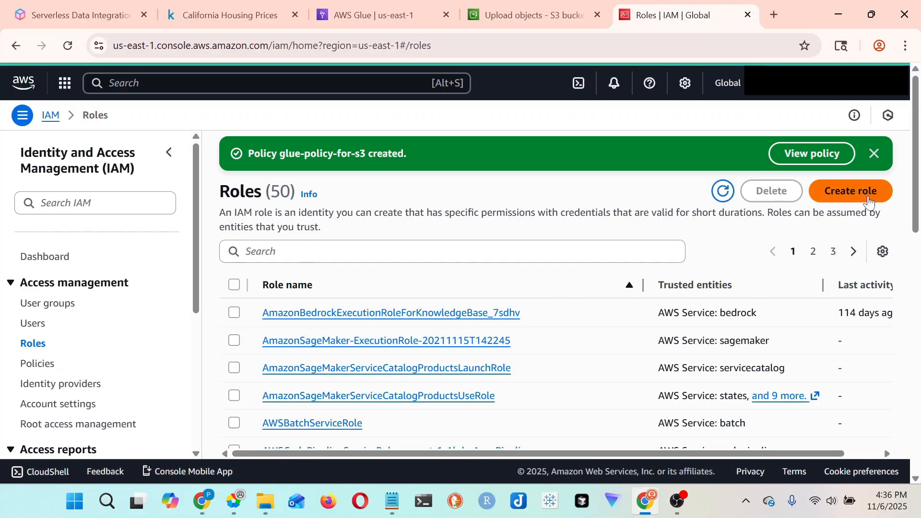
left_click(870, 203)
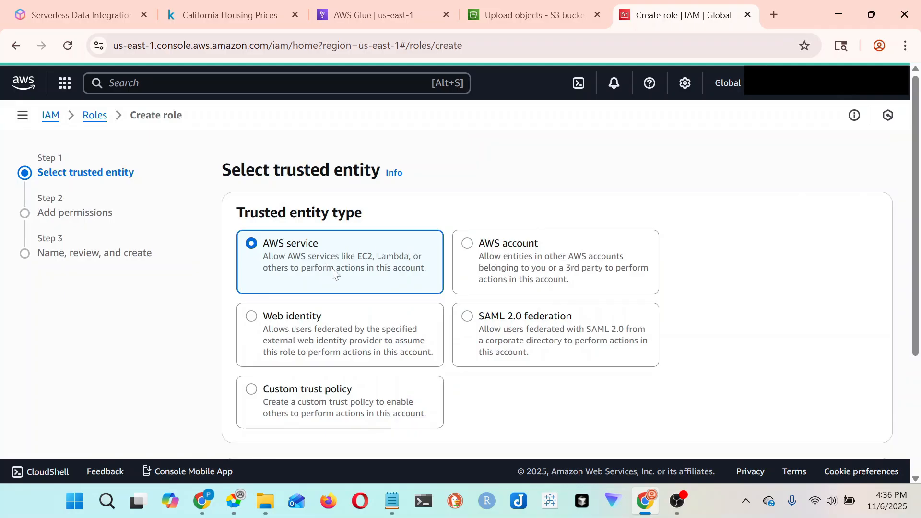
- Keep AWS service as the trusted entity, choose Glue as the use case and continue to the role's permissions
scroll(293, 261, "down", 3)
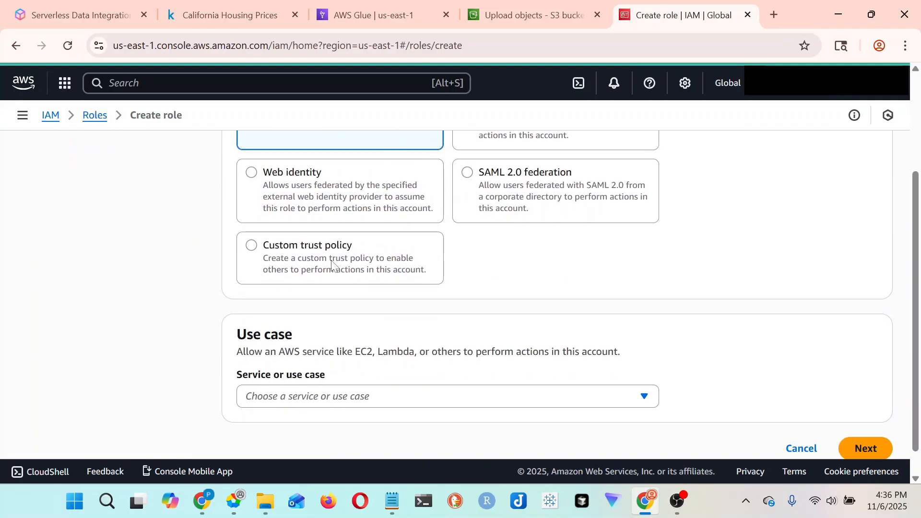
left_click(301, 374)
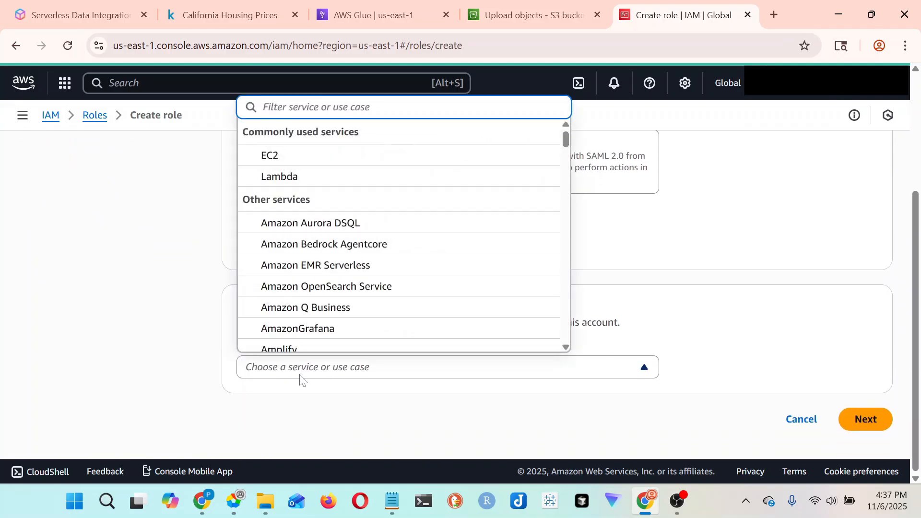
type("glu")
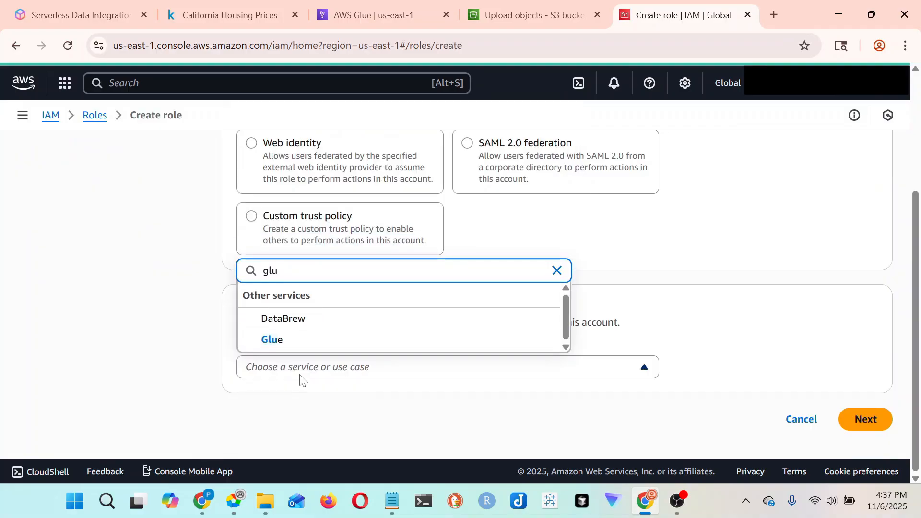
left_click(352, 343)
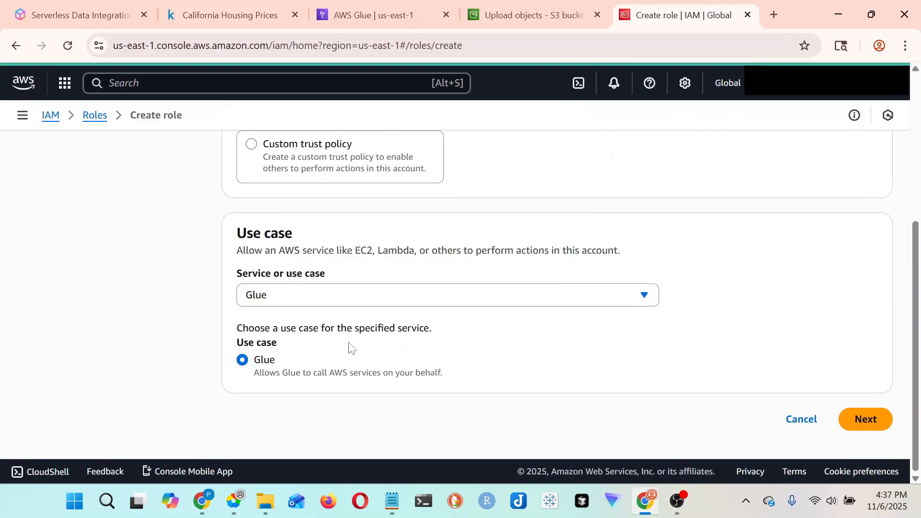
left_click(862, 420)
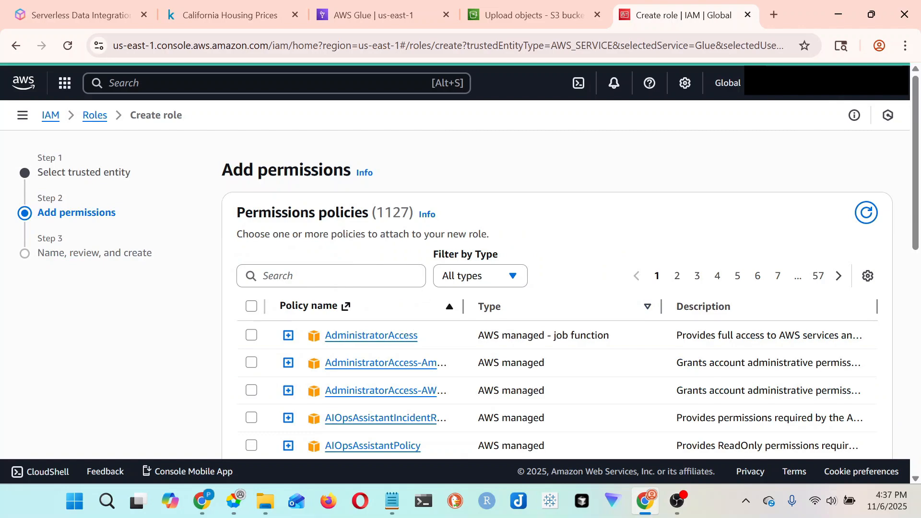
- Find the glue-policy-for-s3 policy, attach it to the role and continue to the naming and review stage
left_click(331, 276)
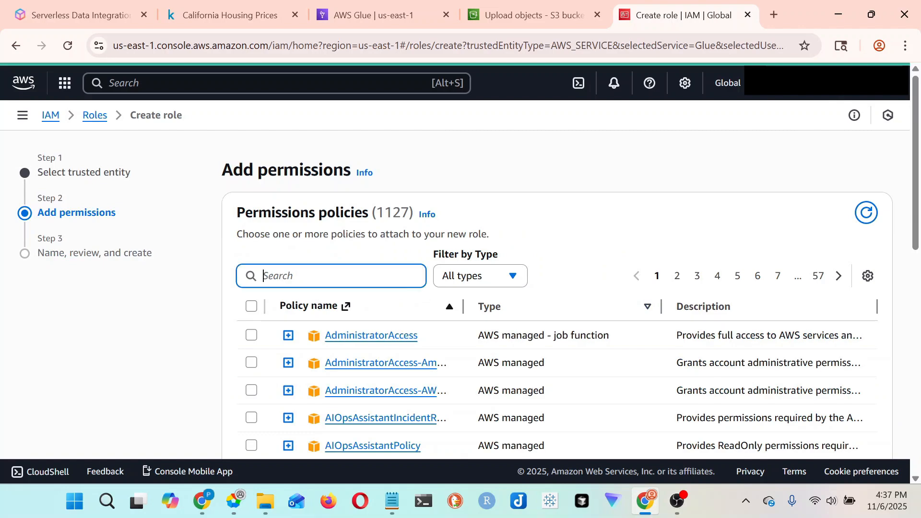
key("ctrl+v")
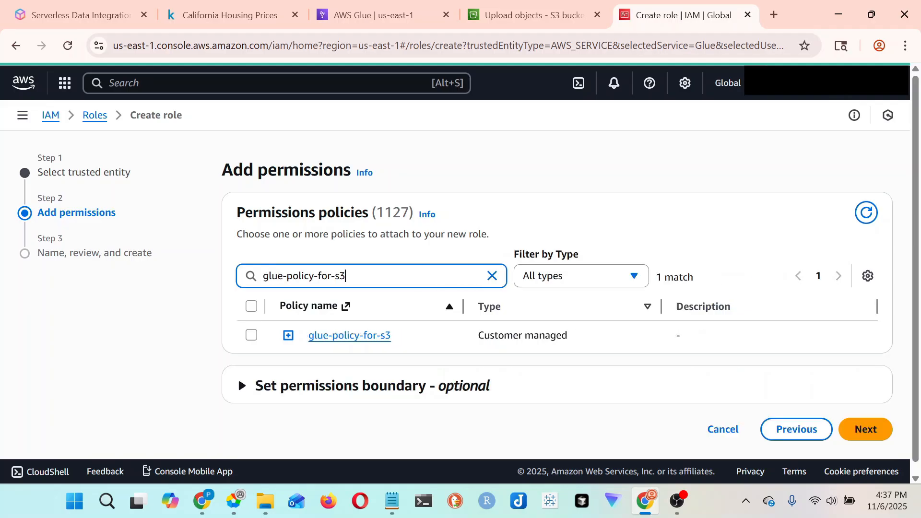
left_click(252, 336)
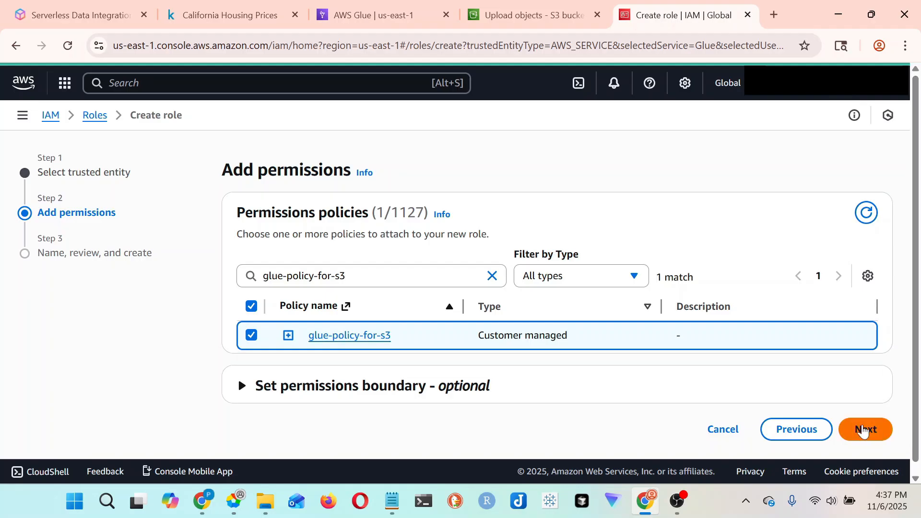
left_click(864, 430)
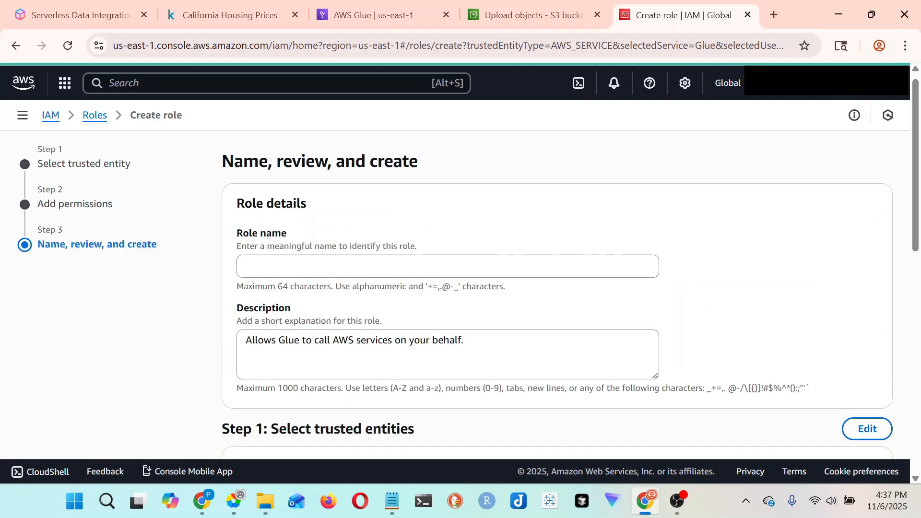
- Name the new role glue-role-for-s3 by pasting the policy name and replacing "policy" with "role"
left_click(447, 266)
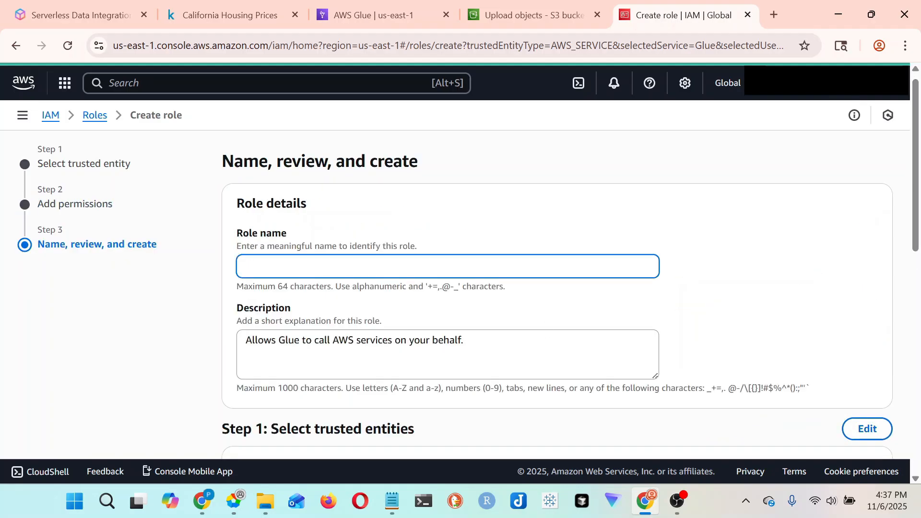
key("ctrl+v")
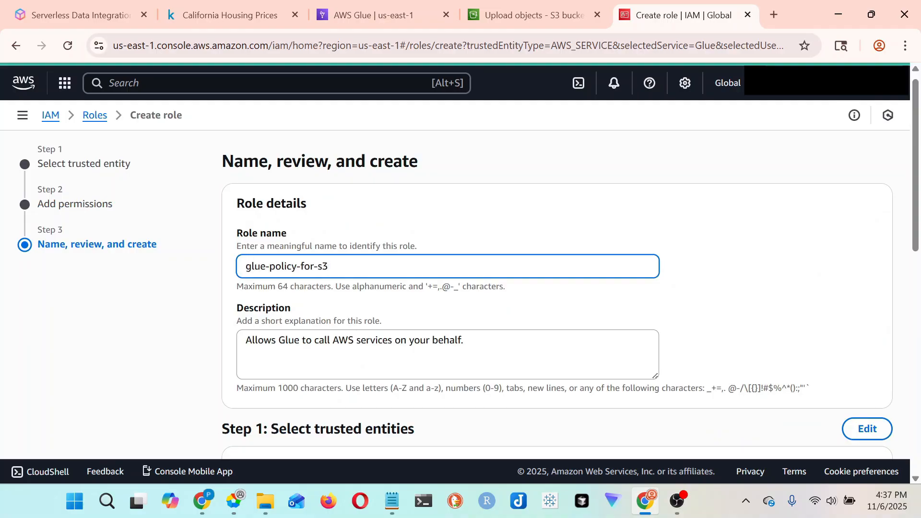
double_click(275, 267)
type("role")
scroll(679, 322, "down", 5)
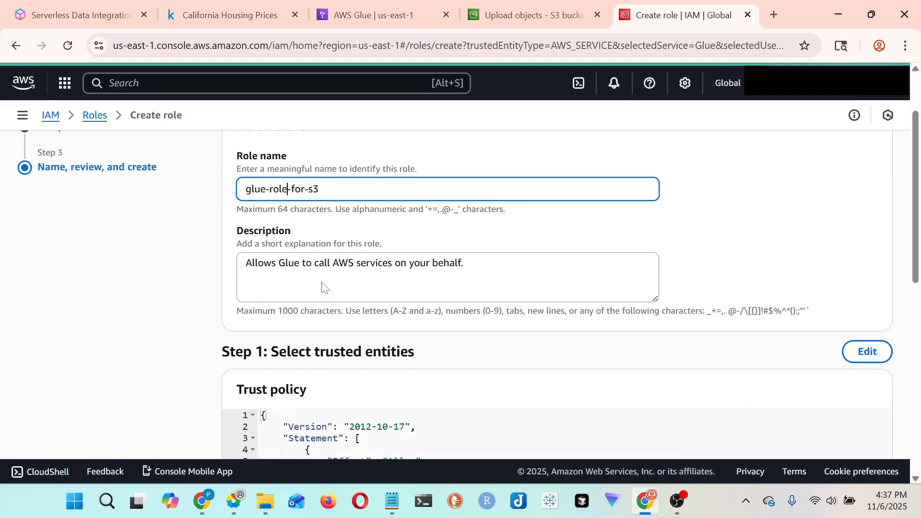
scroll(678, 321, "up", 5)
triple_click(314, 275)
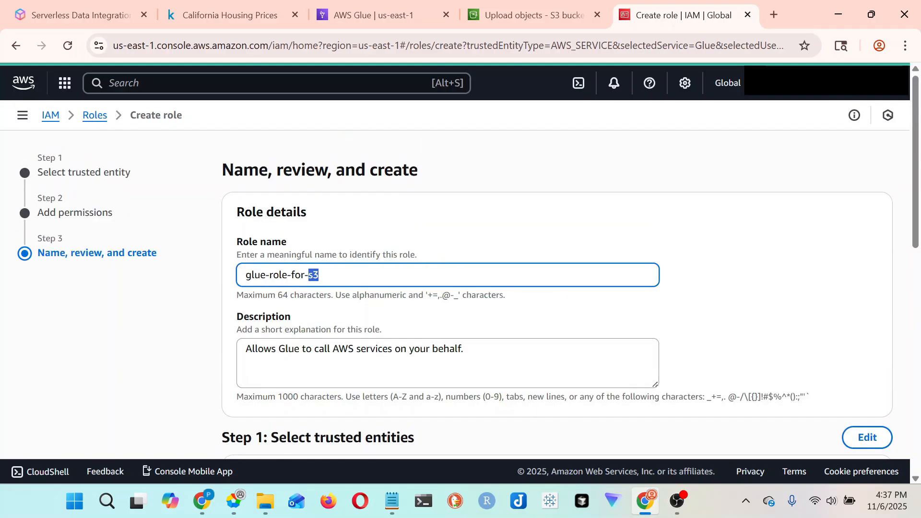
- Review the role's trust policy and attached permissions, leave it without tags, and create the role
scroll(392, 279, "down", 7)
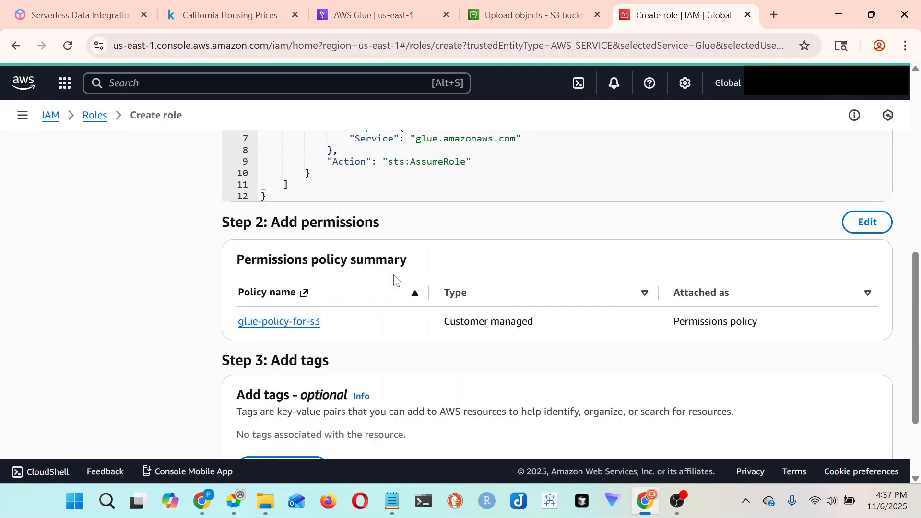
scroll(395, 280, "down", 3)
scroll(394, 280, "up", 7)
scroll(394, 279, "down", 7)
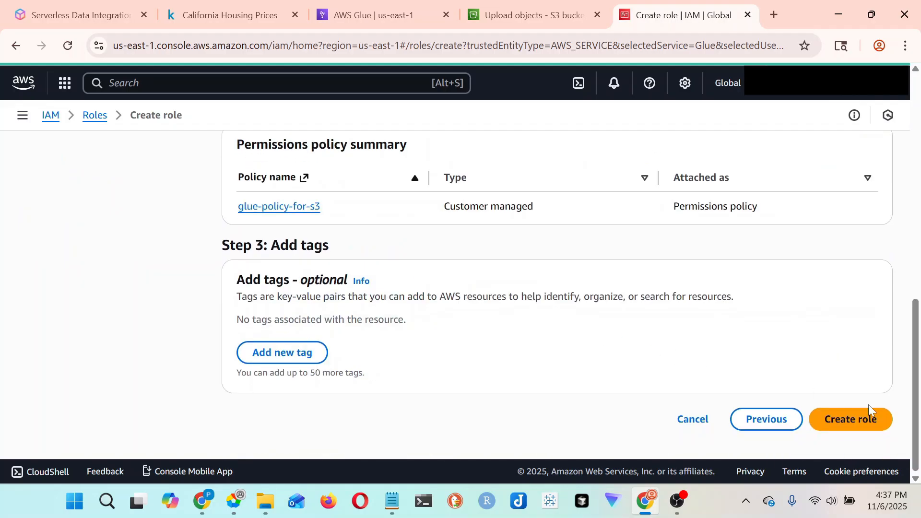
left_click(869, 418)
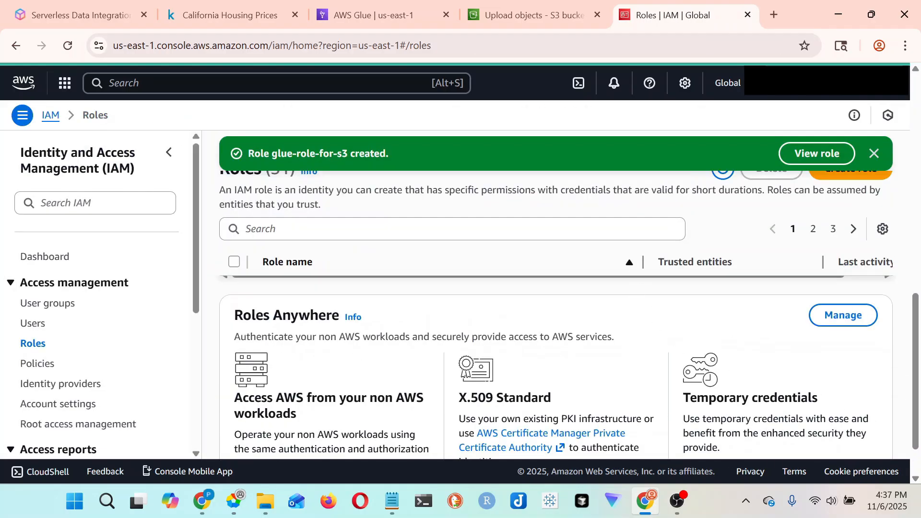
- Return to the Glue crawler setup, refresh the IAM roles, choose glue-role-for-s3 and continue to output and scheduling
left_click(350, 16)
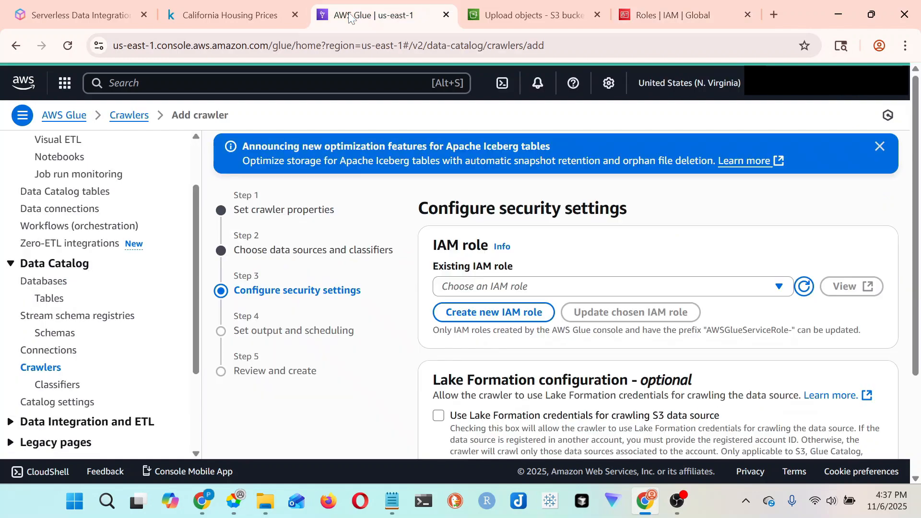
left_click(808, 287)
left_click(608, 288)
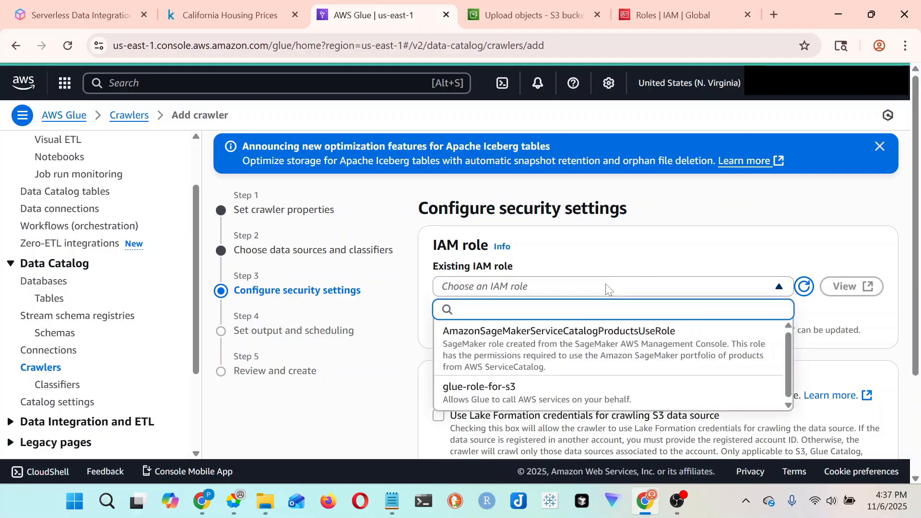
left_click(485, 405)
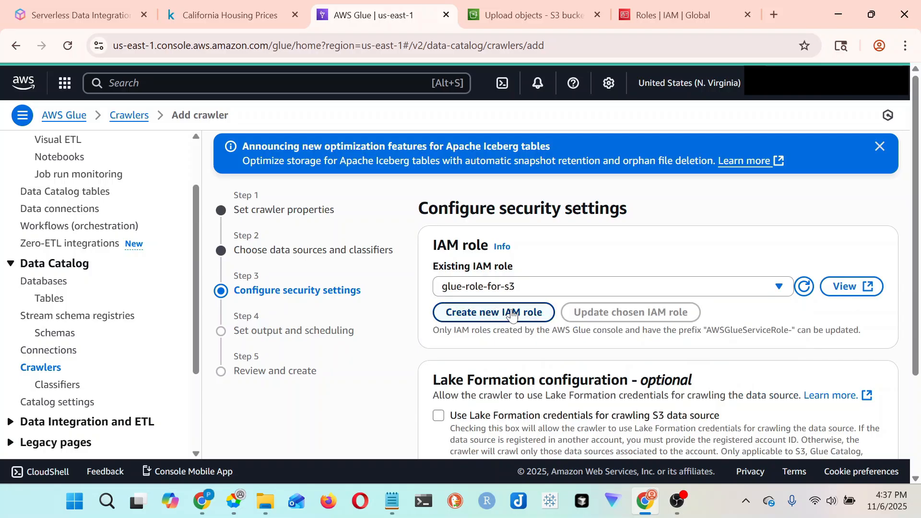
scroll(552, 350, "down", 3)
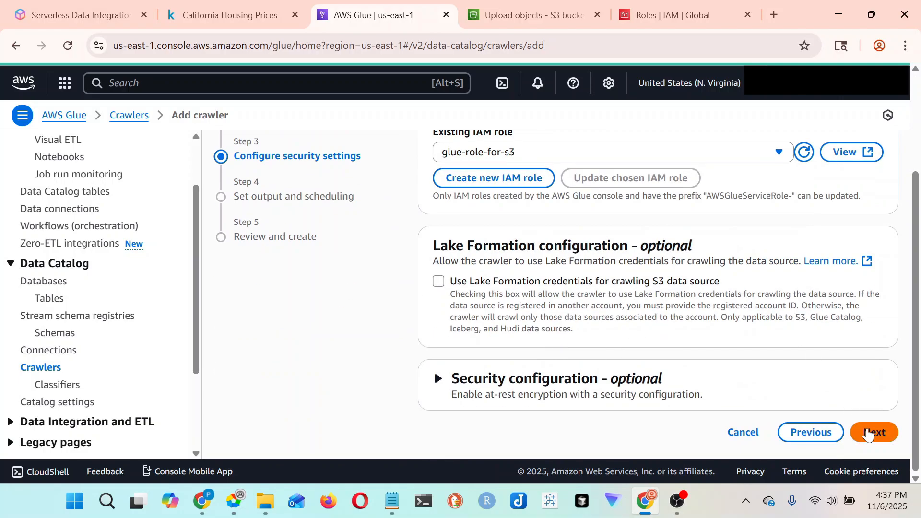
left_click(870, 434)
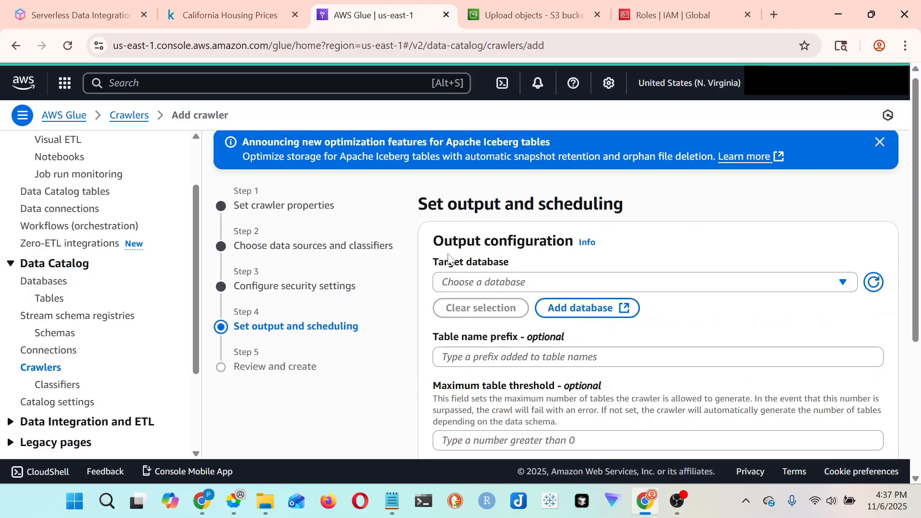
- Set the crawler's target database to demo-db
scroll(452, 259, "down", 2)
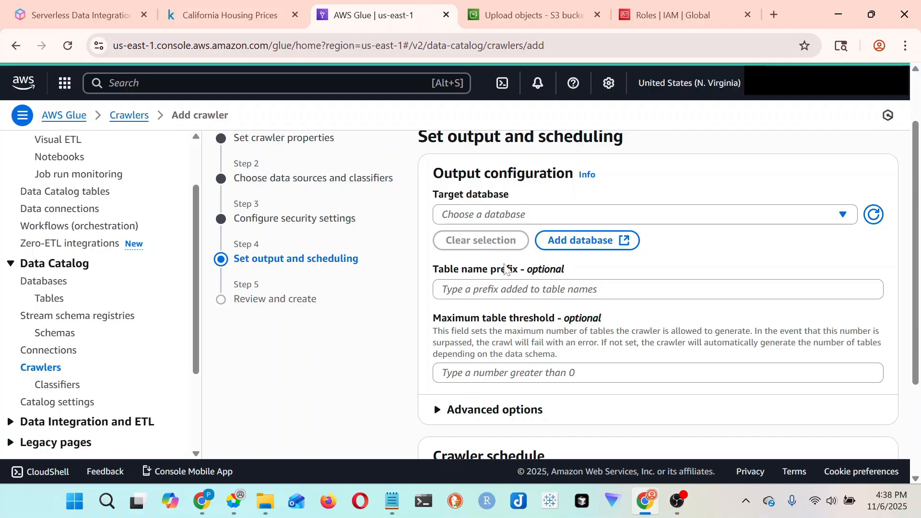
left_click(475, 221)
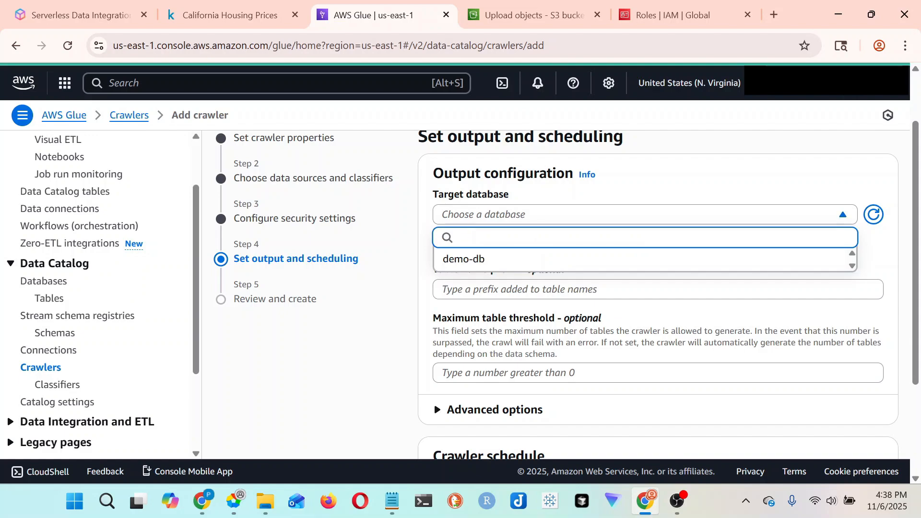
left_click(463, 259)
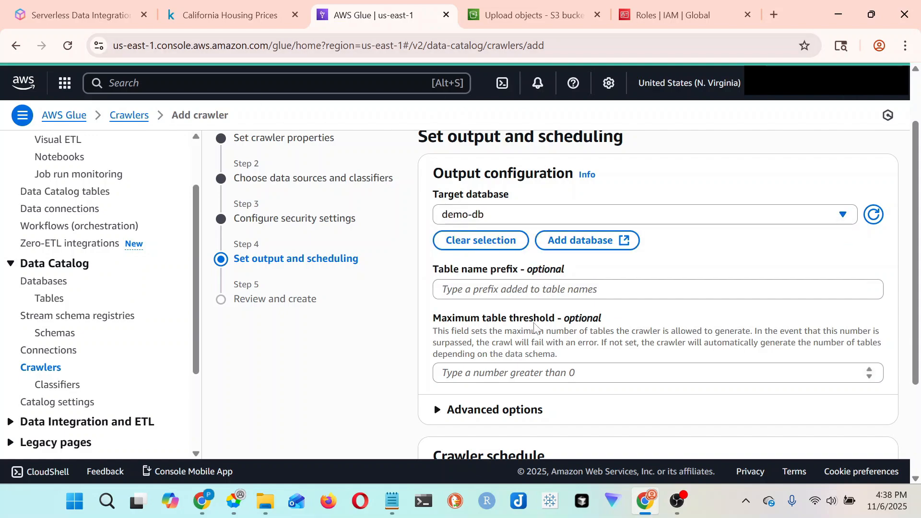
- Check the optional output settings against the destination bucket name on the S3 upload page, then return to the crawler setup
scroll(540, 349, "down", 2)
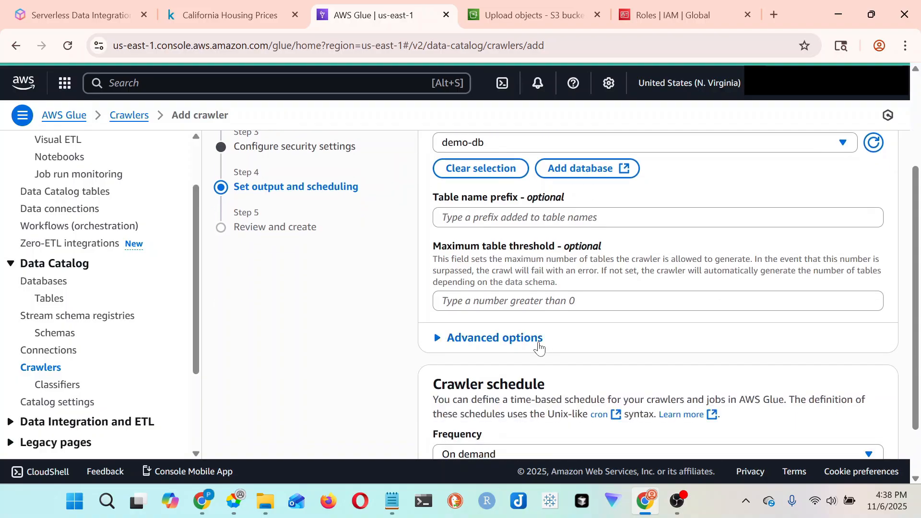
scroll(539, 349, "down", 1)
scroll(539, 349, "up", 2)
left_click(507, 297)
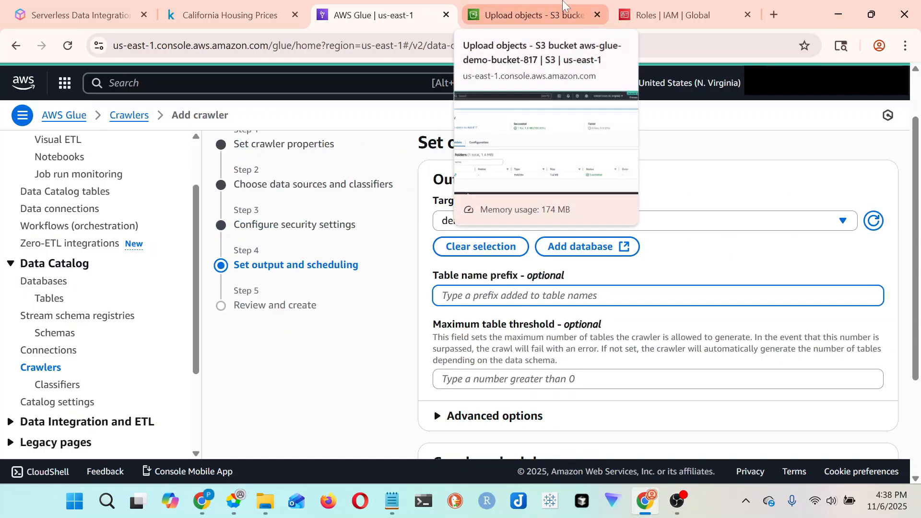
left_click(563, 4)
scroll(101, 257, "up", 2)
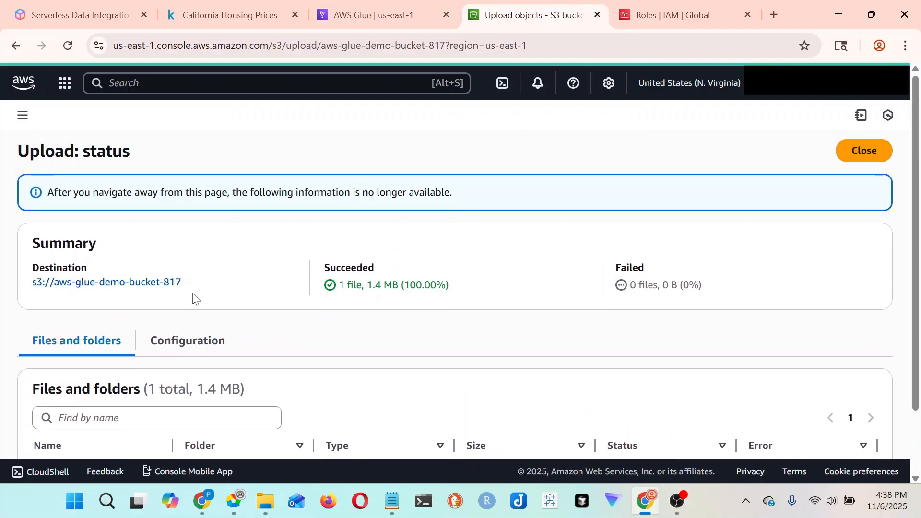
left_click_drag(186, 293, 51, 294)
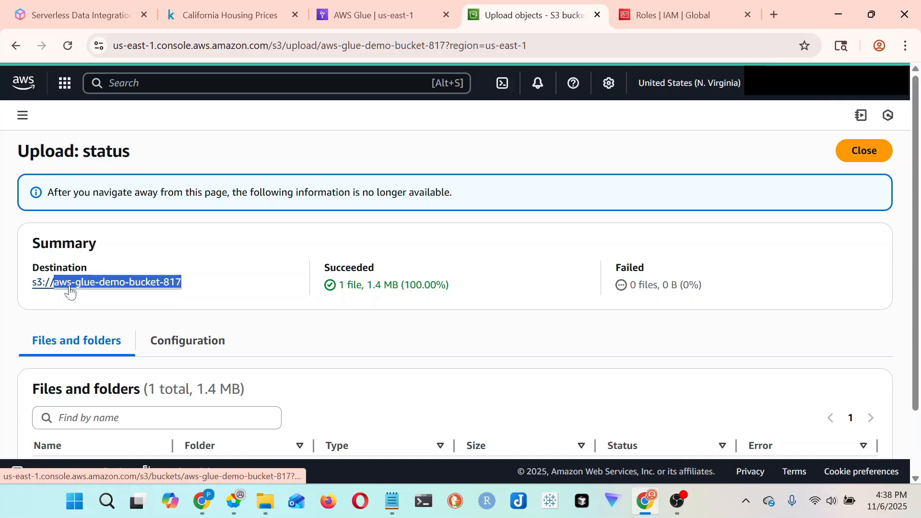
left_click(394, 9)
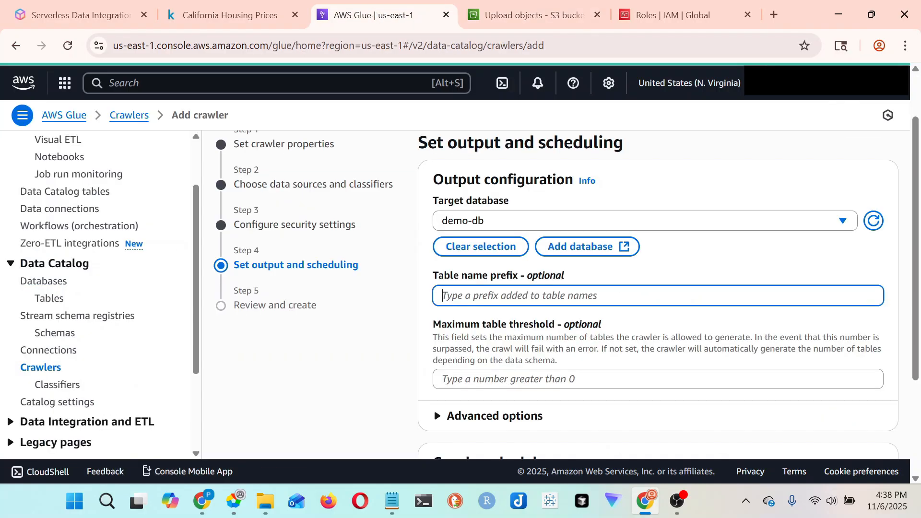
- Look through the schedule frequencies, keep the crawler on On demand and continue to the review
scroll(534, 254, "down", 3)
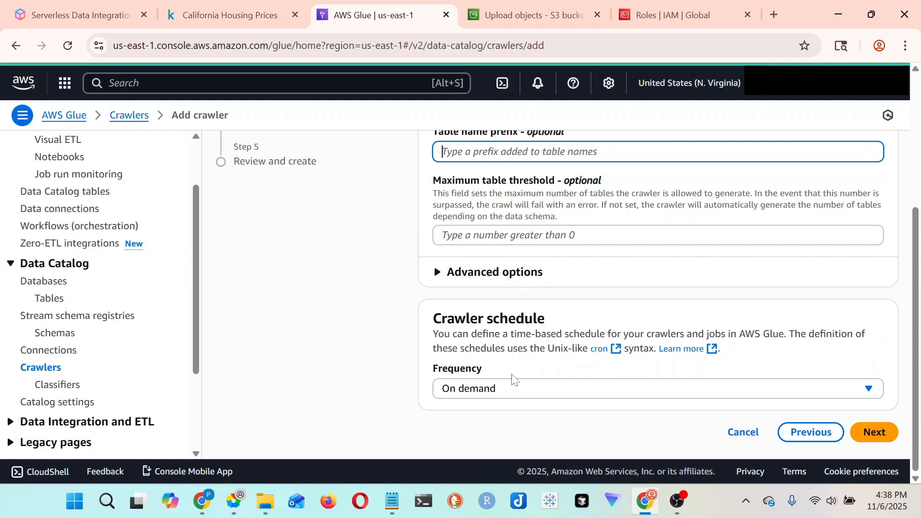
left_click(518, 393)
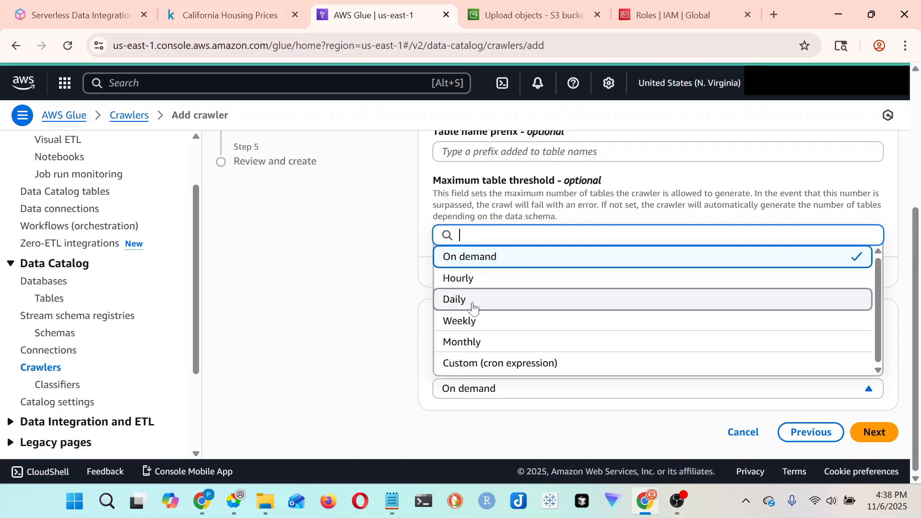
left_click(475, 280)
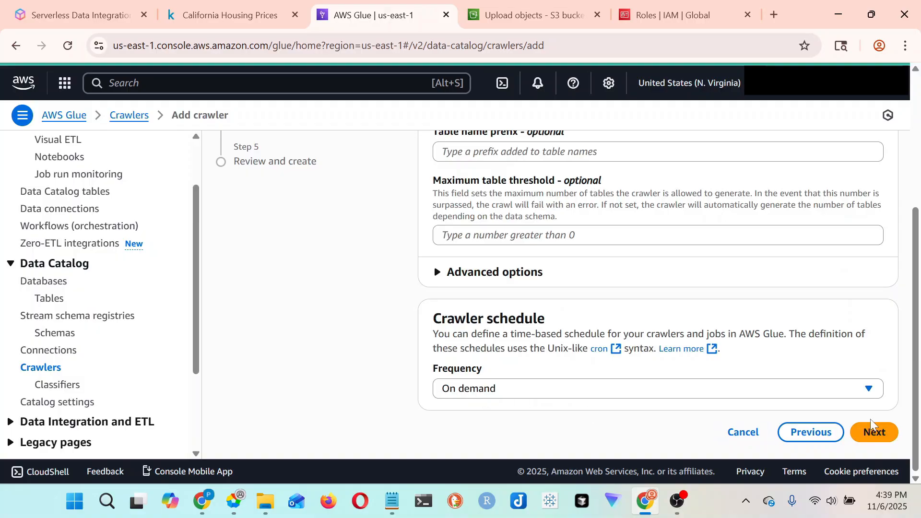
left_click(883, 434)
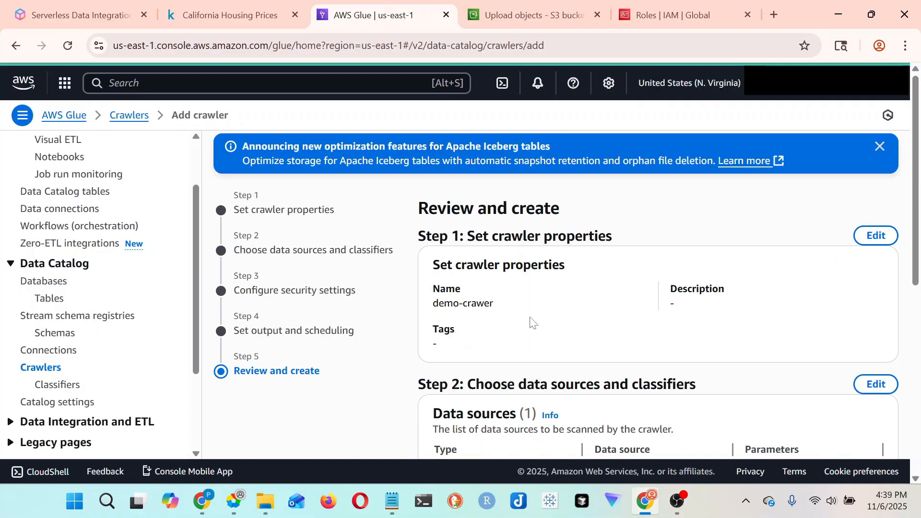
- Review the crawler's properties, data source, role and output settings, and create the crawler
scroll(530, 322, "down", 6)
scroll(419, 277, "up", 6)
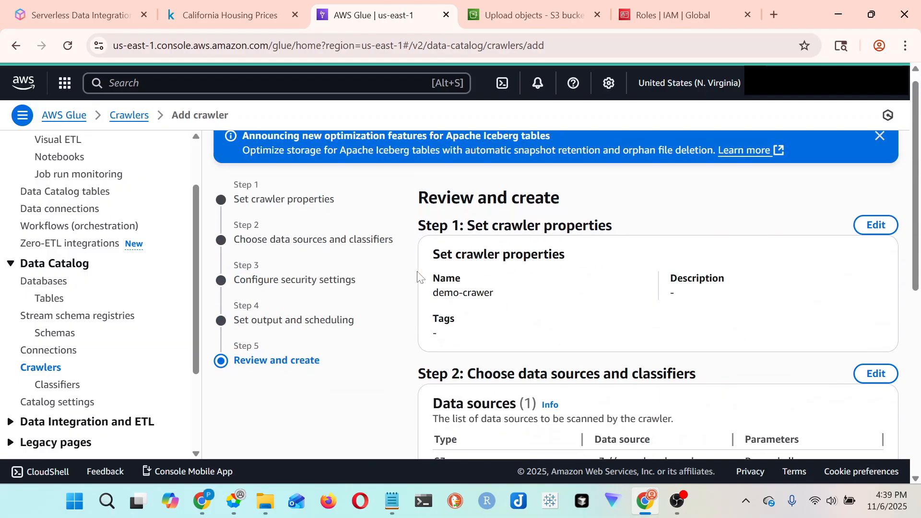
scroll(419, 278, "down", 5)
scroll(654, 366, "down", 2)
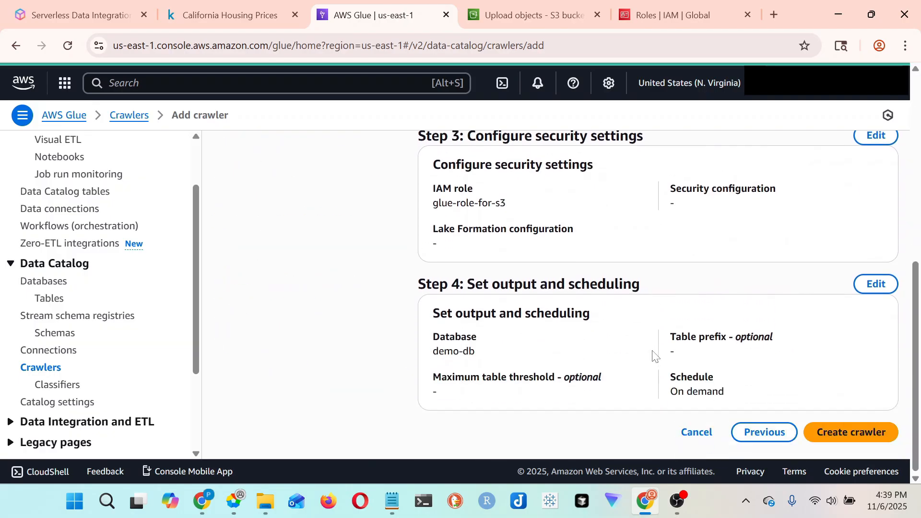
scroll(654, 356, "up", 7)
scroll(654, 356, "down", 7)
left_click(869, 438)
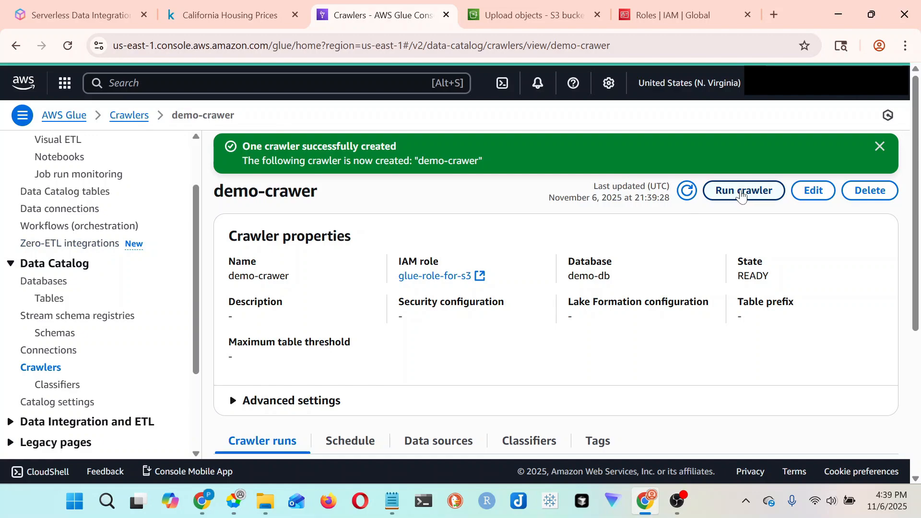
- Run demo-crawer and check its entry in the crawler runs list, widening the End time column
left_click(745, 190)
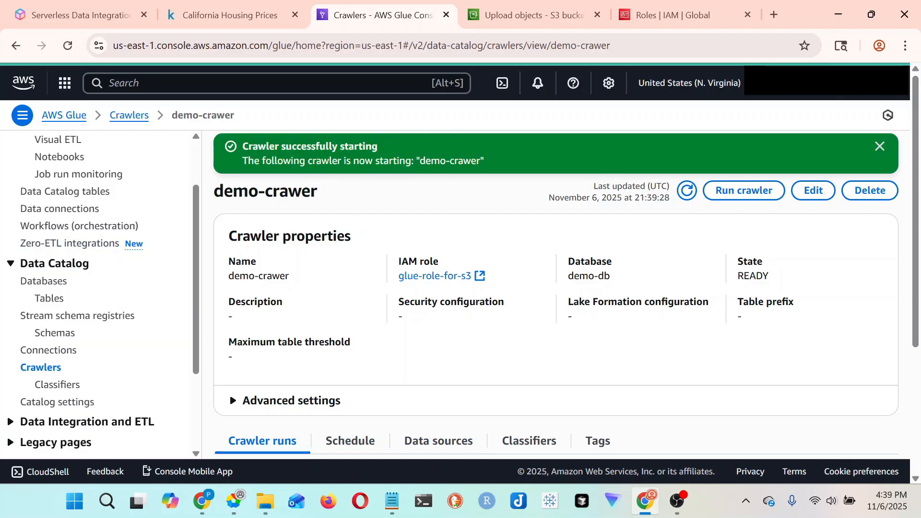
scroll(470, 263, "down", 4)
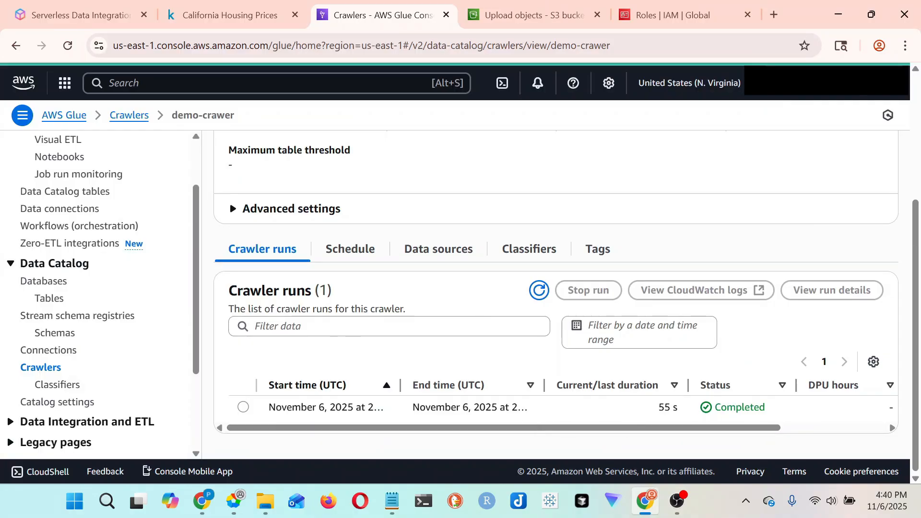
left_click_drag(544, 385, 565, 385)
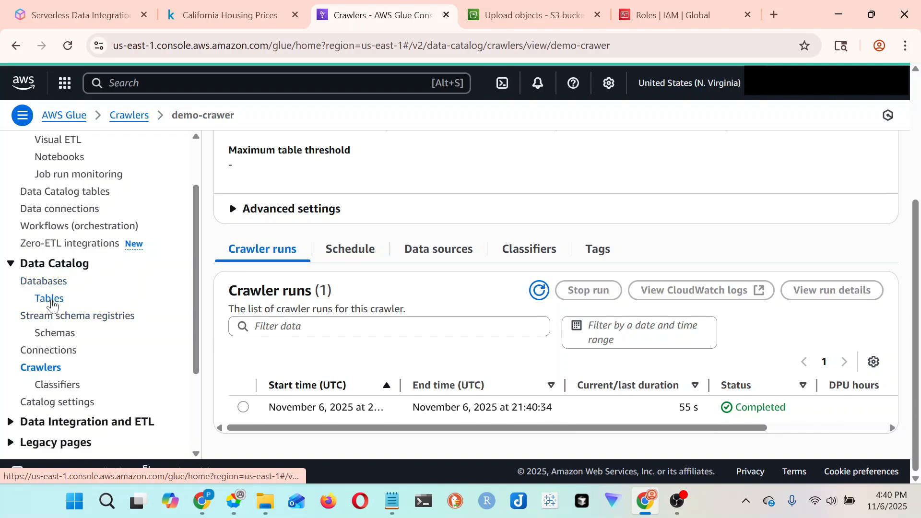
- Open the Data Catalog tables, refresh the list, and widen the Name column to inspect the table created by the crawler
left_click(53, 300)
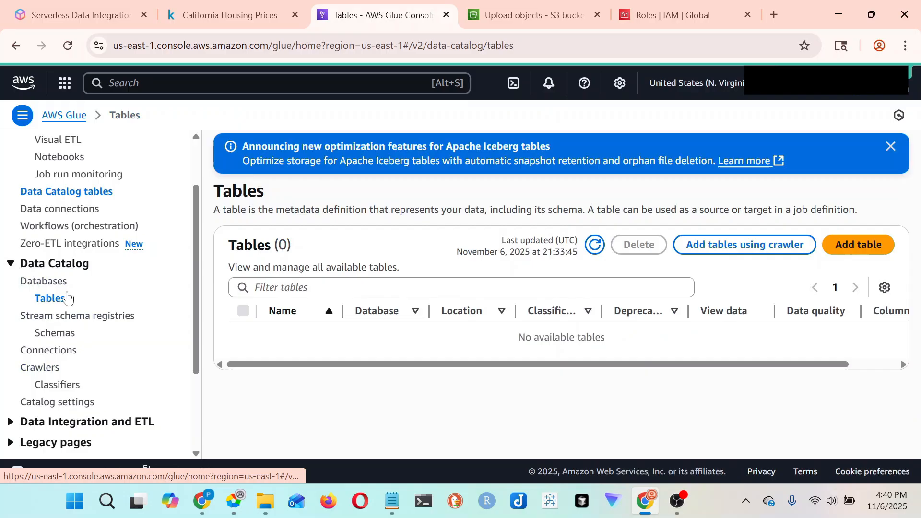
left_click(596, 245)
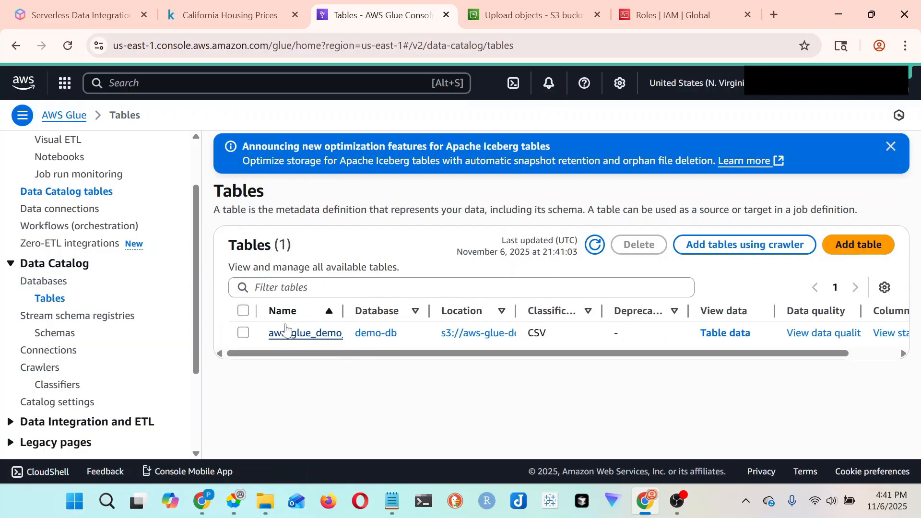
left_click_drag(344, 311, 434, 311)
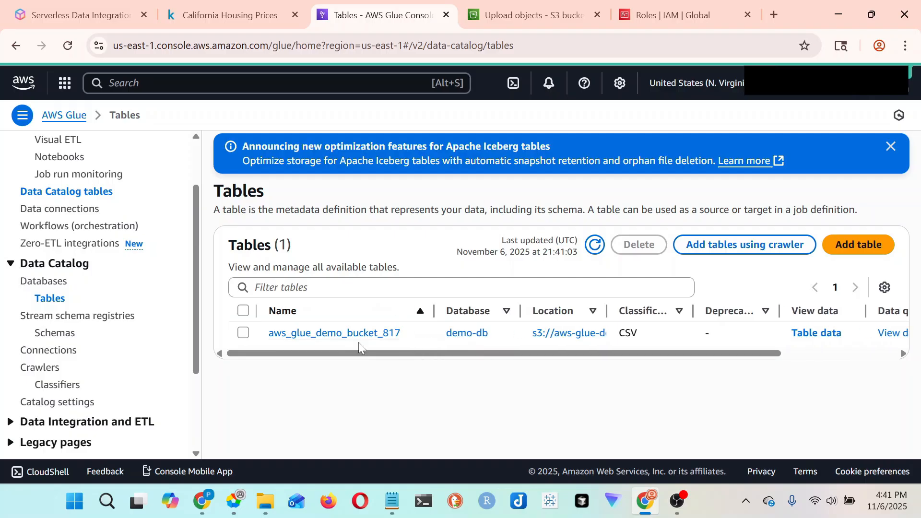
left_click_drag(288, 335, 402, 333)
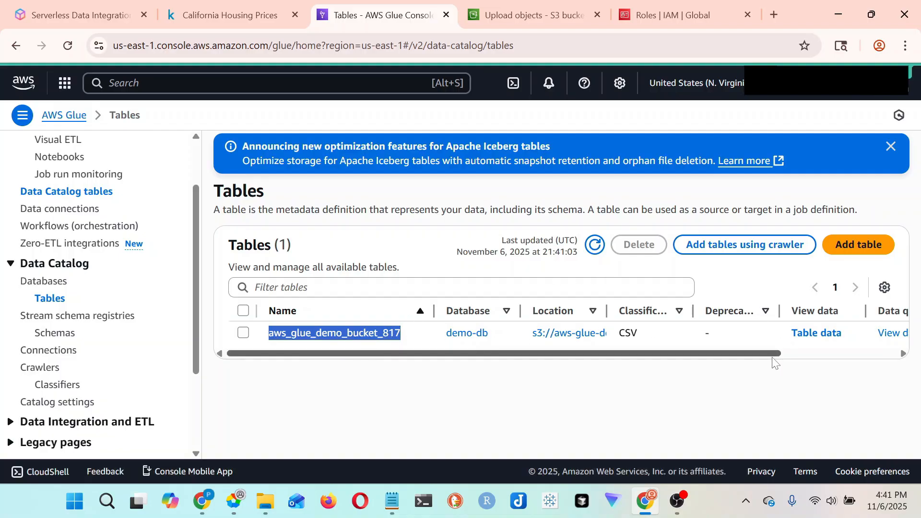
left_click_drag(773, 363, 818, 351)
- Search the AWS console for Athena and open its query editor in a new browser tab, leaving the side navigation collapsed
key("alt+s")
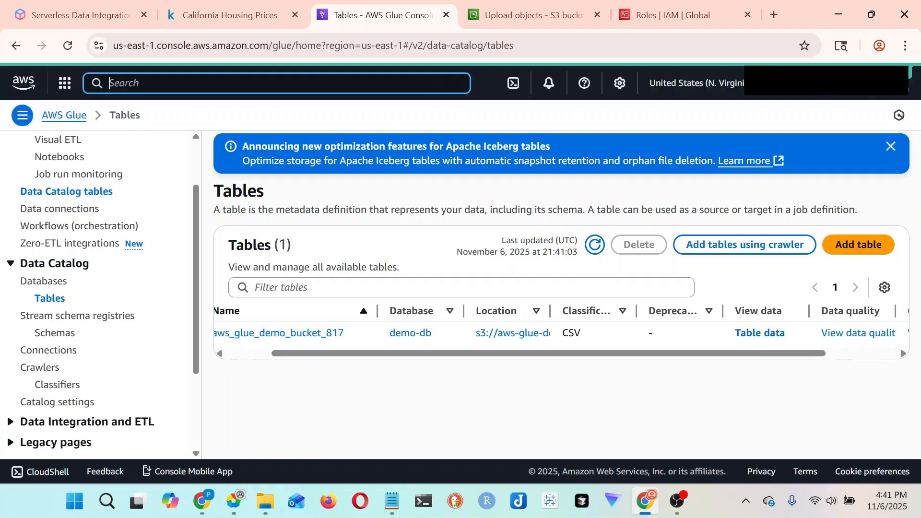
type("athena")
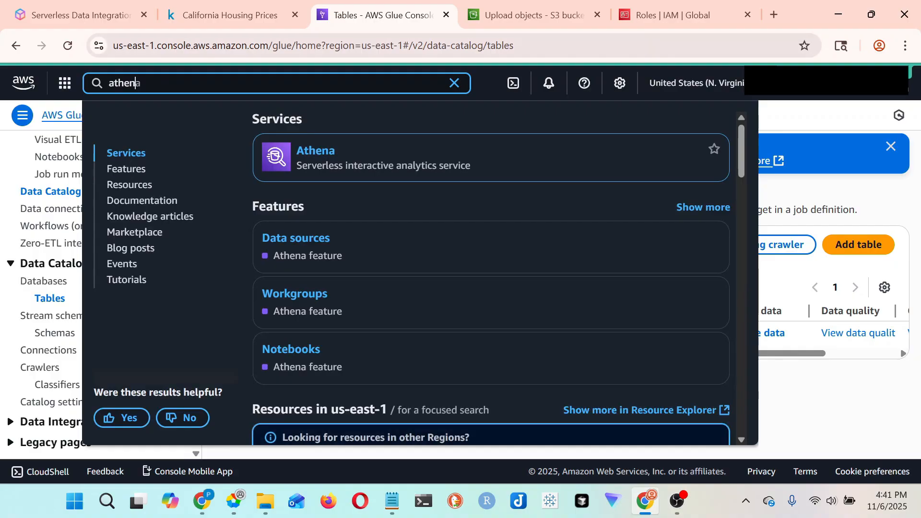
right_click(327, 152)
left_click(369, 171)
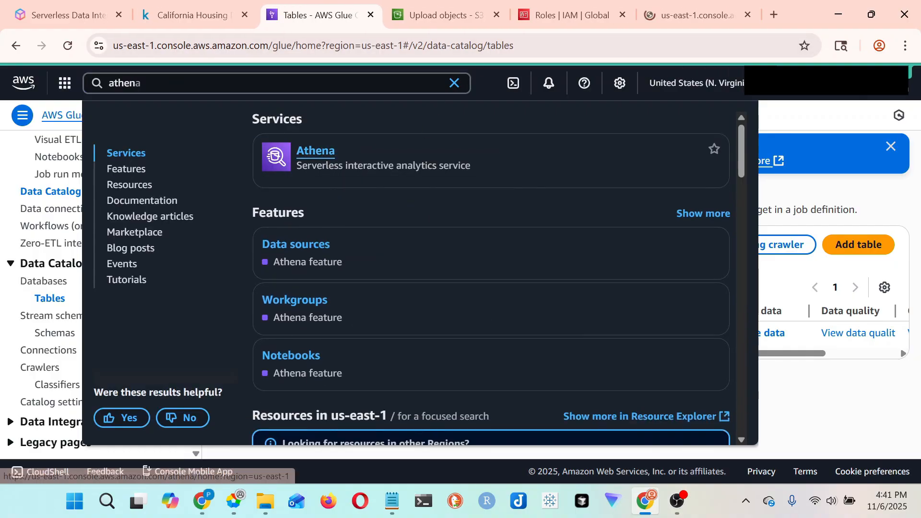
left_click(672, 10)
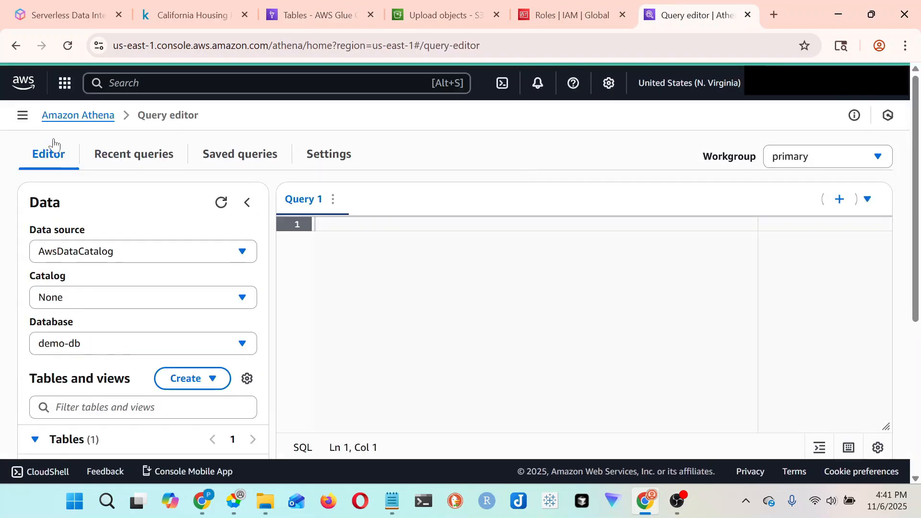
left_click(22, 116)
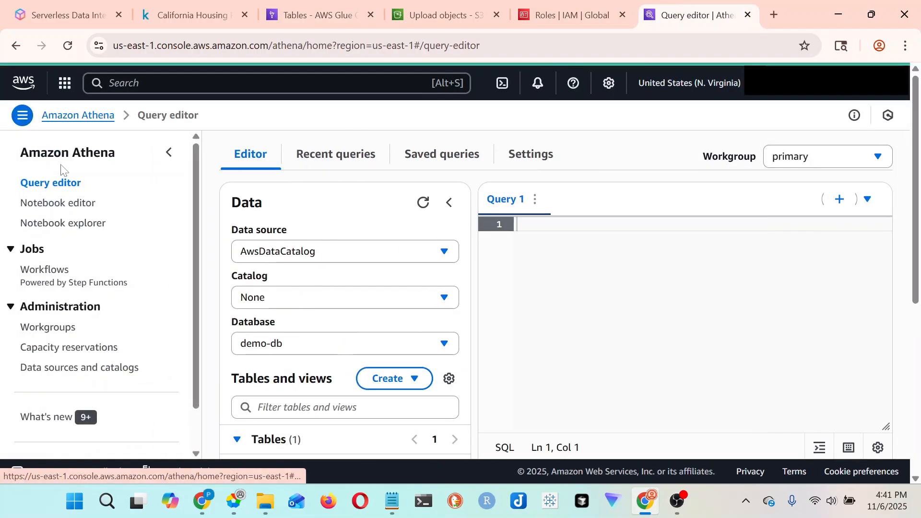
left_click(169, 153)
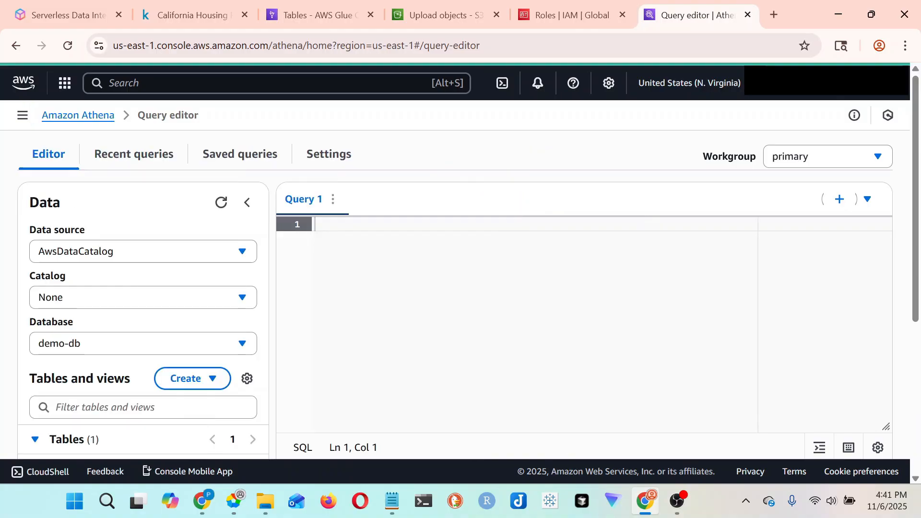
- Start the query in Query 1 with SELECT * FROM "AwsDataCatalog", ready for the database name
scroll(104, 392, "down", 1)
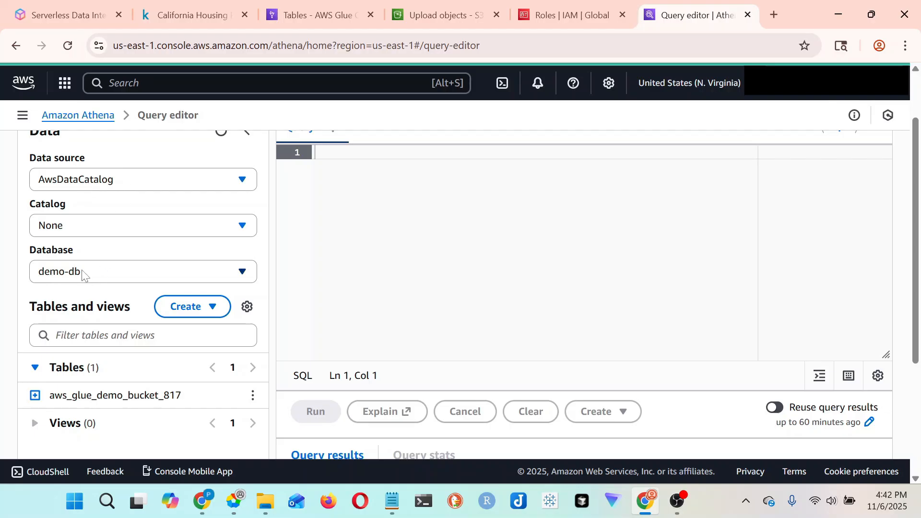
scroll(72, 289, "down", 1)
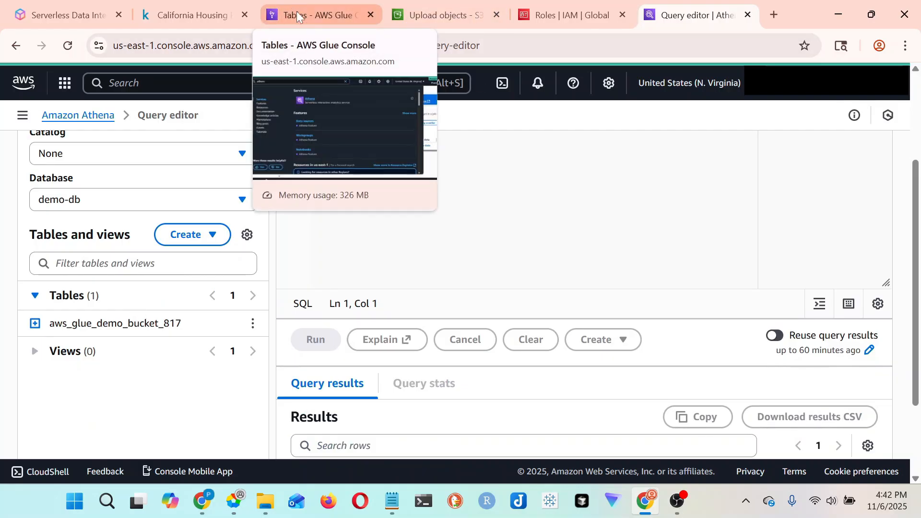
scroll(585, 240, "up", 2)
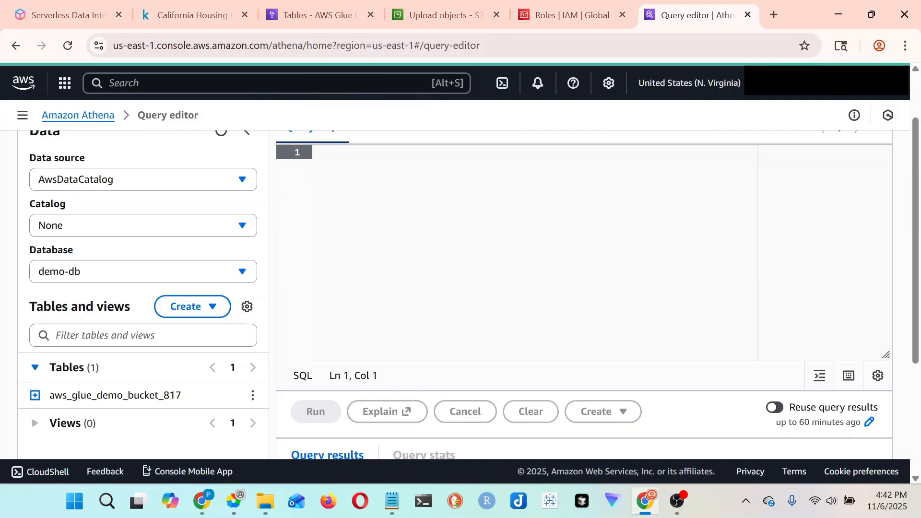
type("SELECT *")
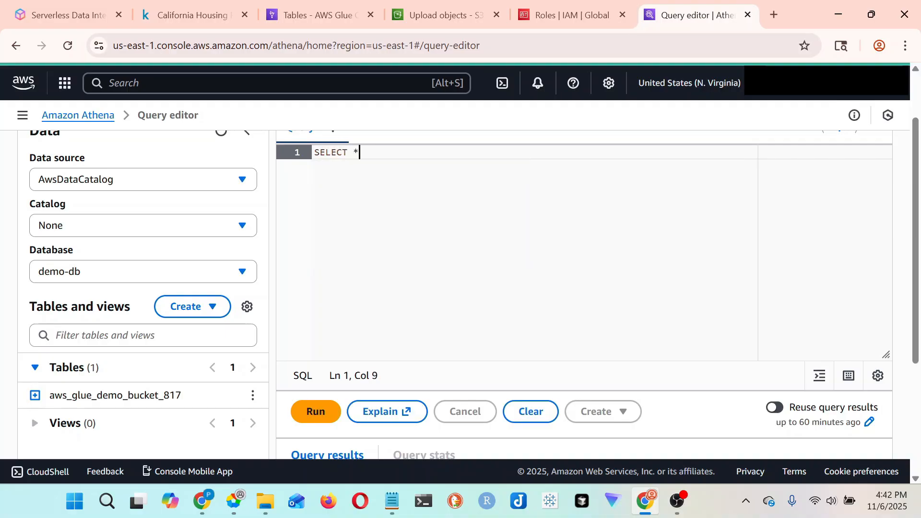
type(" FROM \"")
type("Aws")
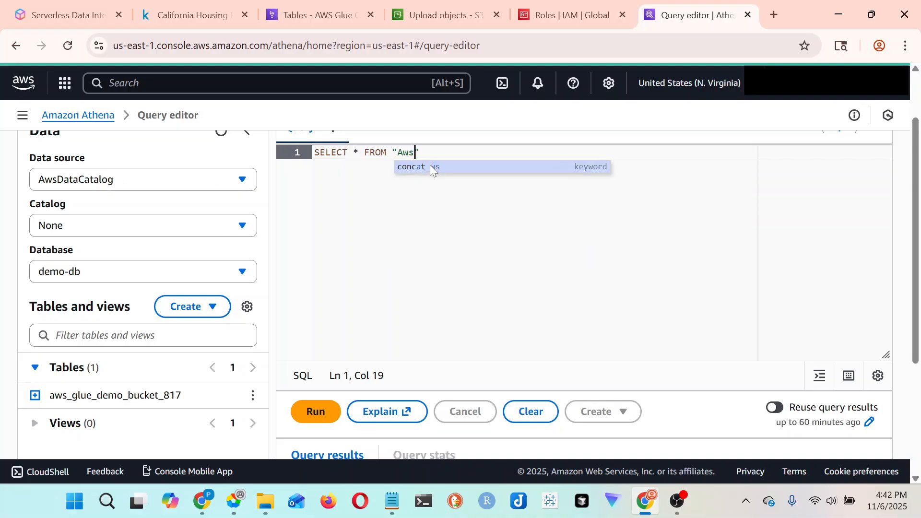
type("D")
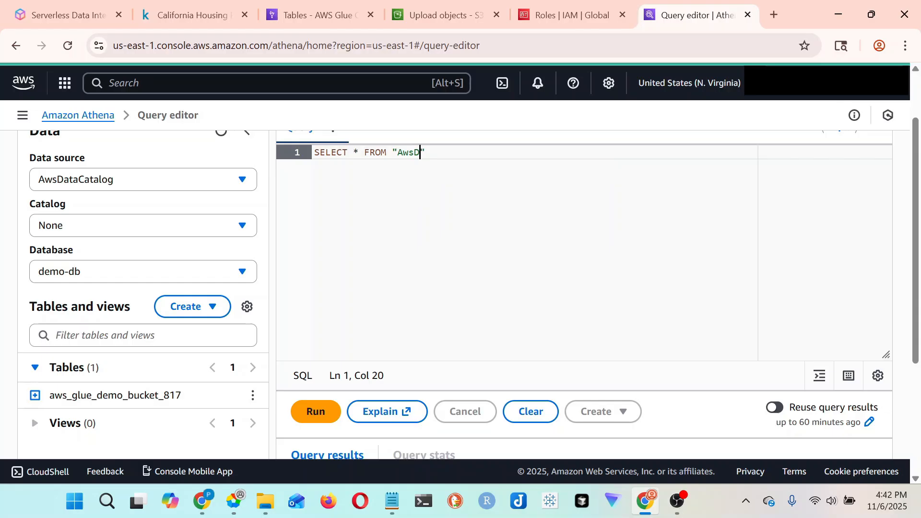
type("ataCatalog")
key("Right")
type(".\"")
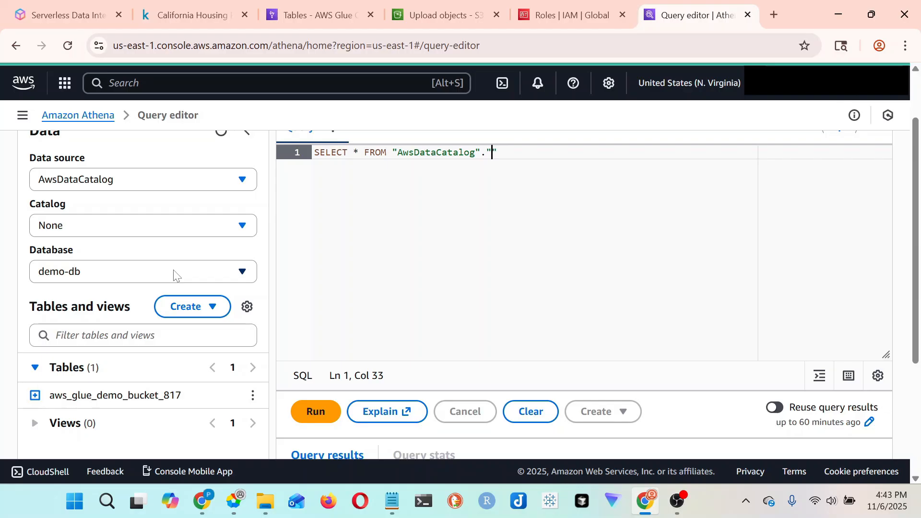
type("demo-db")
- Complete the query's table reference with "demo-db"."aws_glue_demo_bucket_817" and end it with LIMIT 10;
key("Right")
type(".\"")
left_click_drag(182, 399, 49, 404)
key("ctrl+c")
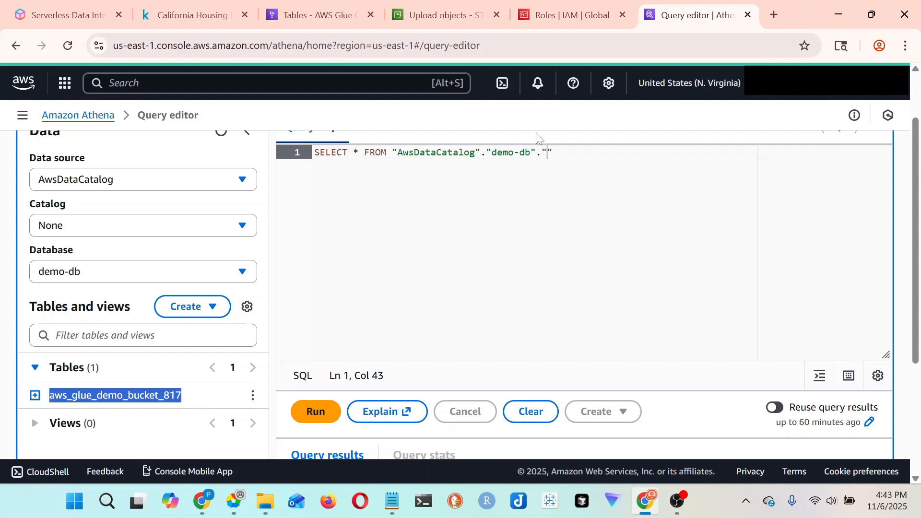
left_click(542, 153)
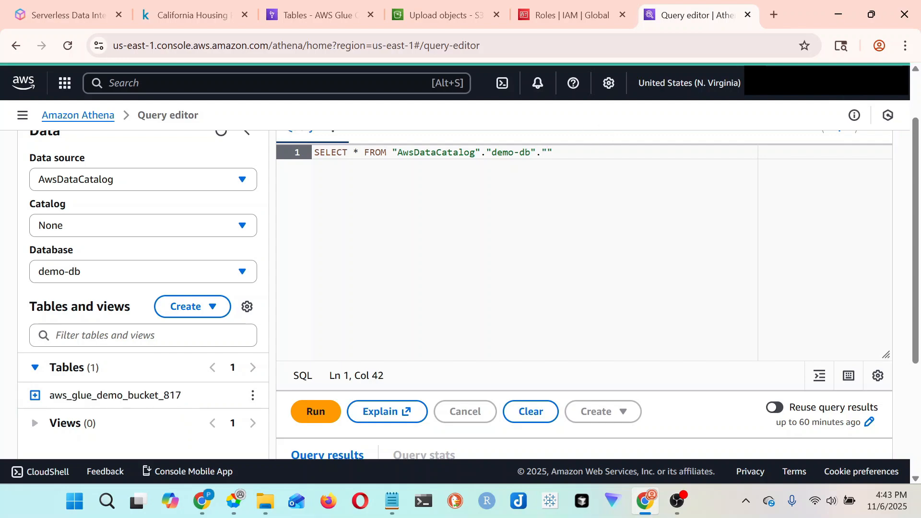
key("Right")
key("ctrl+v")
key("Right")
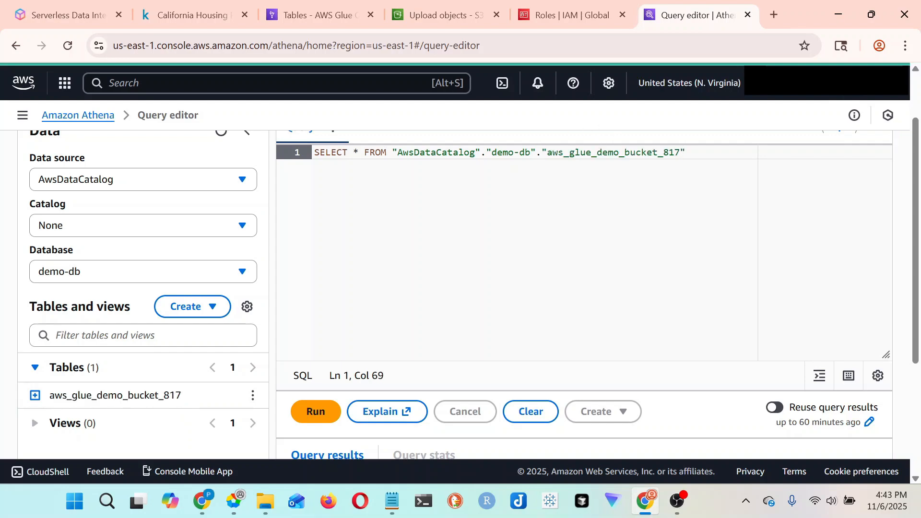
type("LIMIT 10")
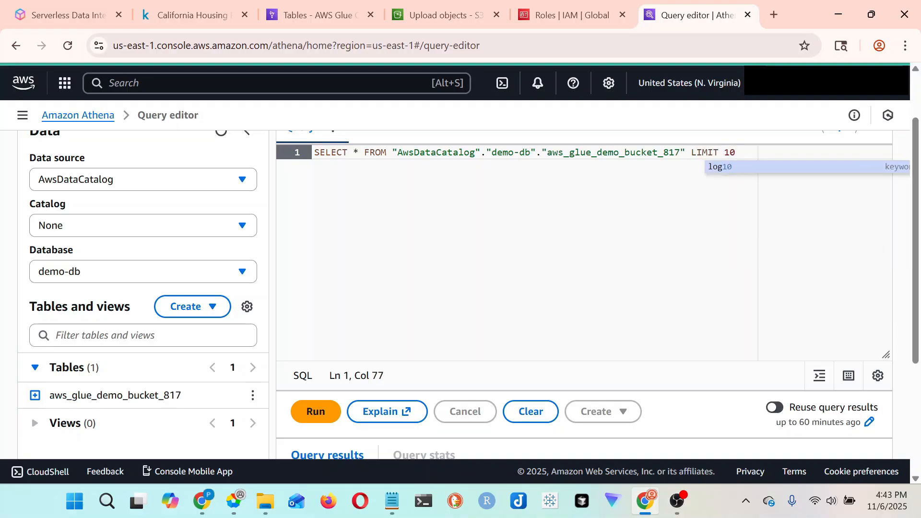
type(";")
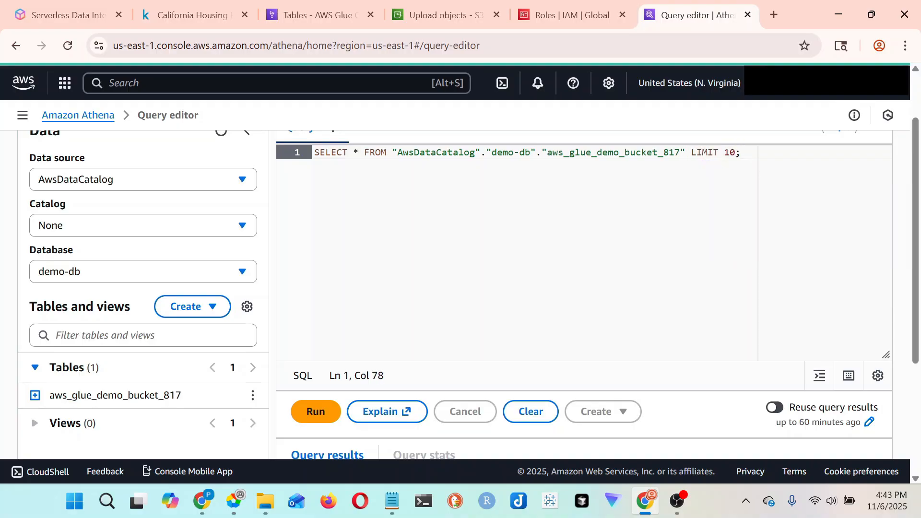
- Run the query and examine the returned housing rows across all columns through ocean_proximity
left_click(321, 412)
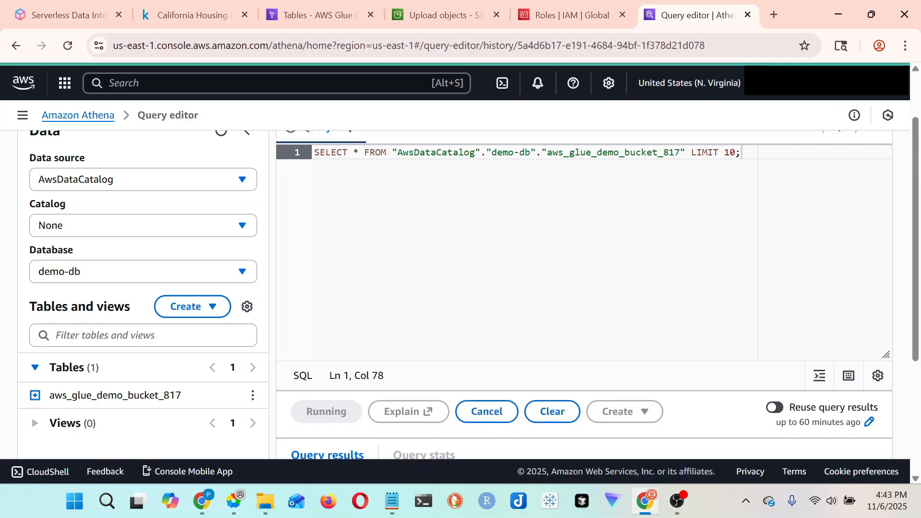
scroll(376, 293, "down", 5)
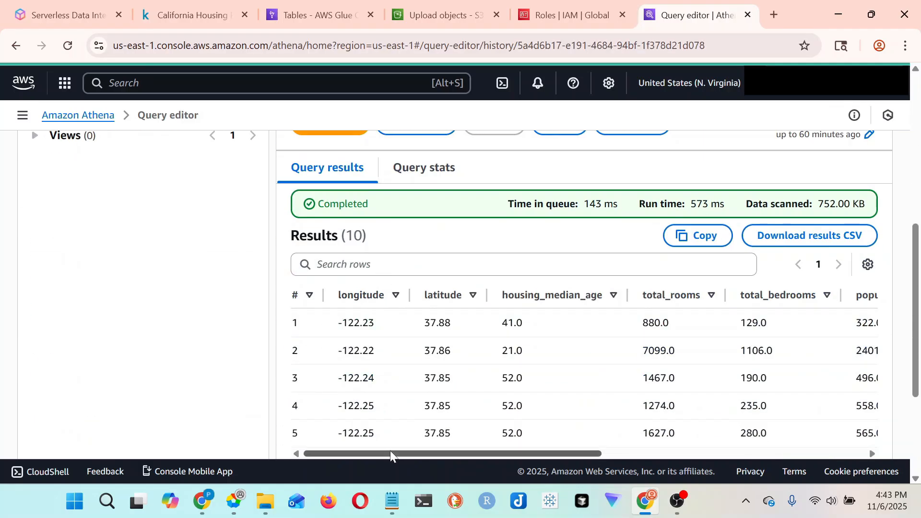
left_click_drag(392, 456, 650, 342)
scroll(528, 369, "down", 3)
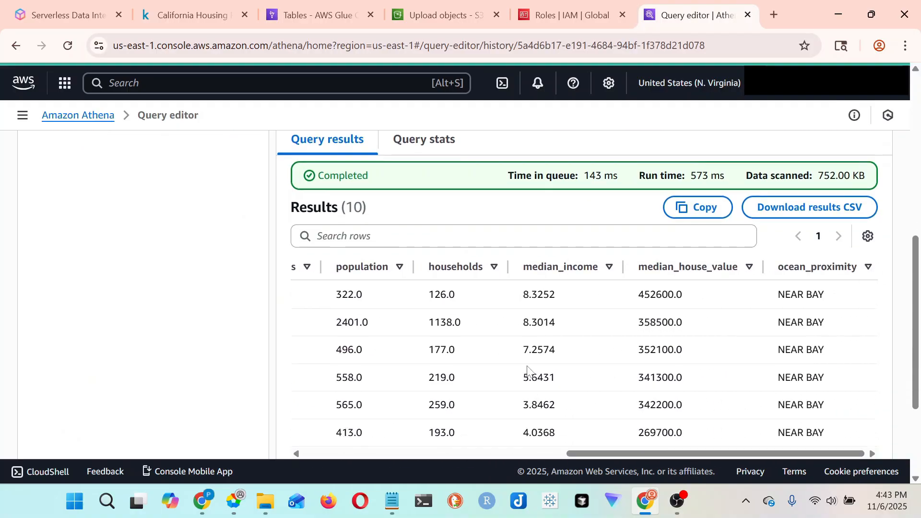
scroll(528, 369, "up", 10)
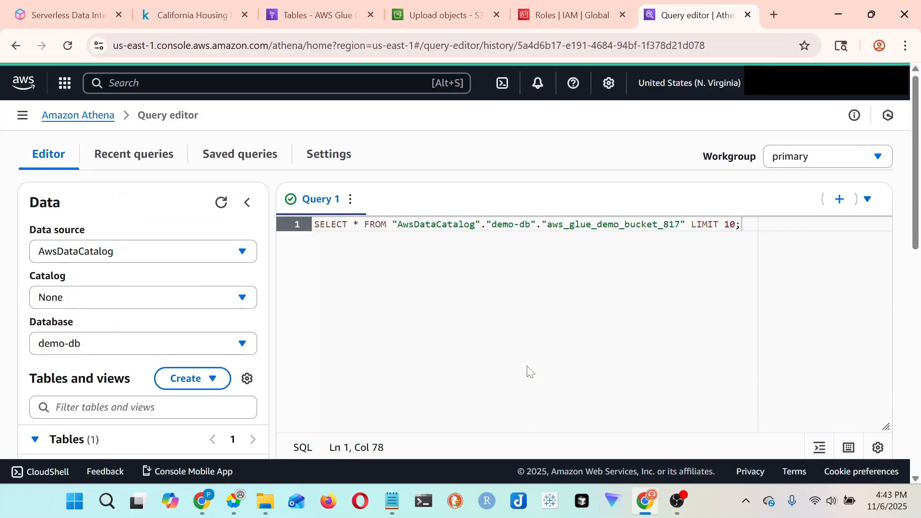
scroll(528, 336, "down", 5)
scroll(528, 336, "up", 5)
- Return to the AWS Glue Tables page in its browser tab and dismiss the open service search results
mouse_move(319, 3)
left_click(334, 5)
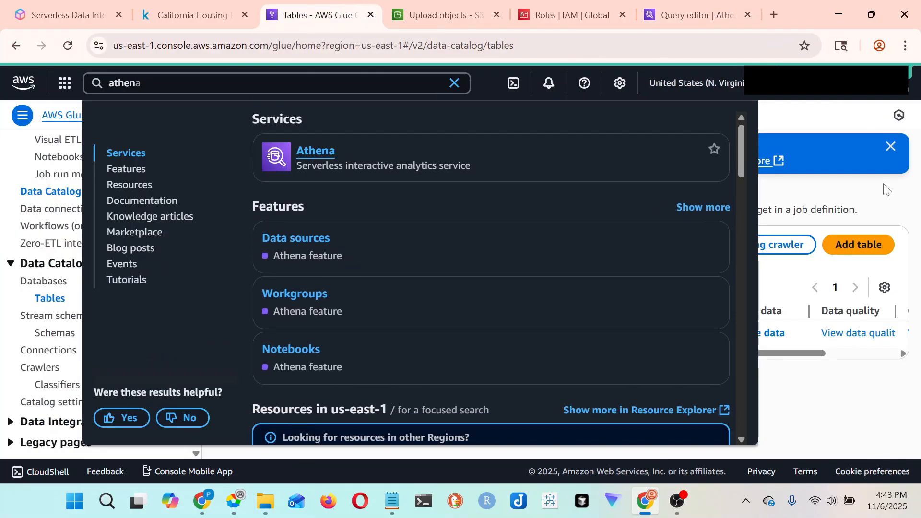
left_click(817, 129)
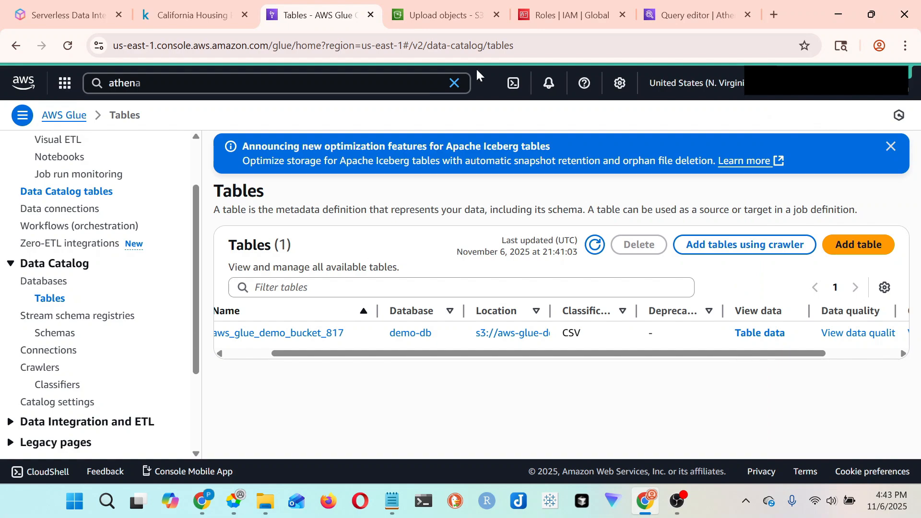